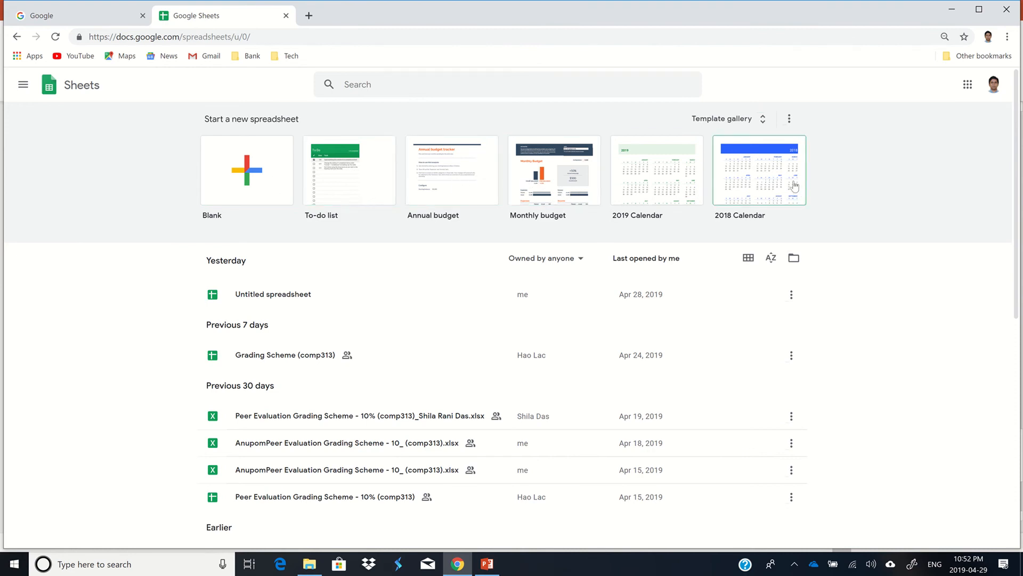
Step: Create a blank spreadsheet and name it WorkOnSale
click(251, 174)
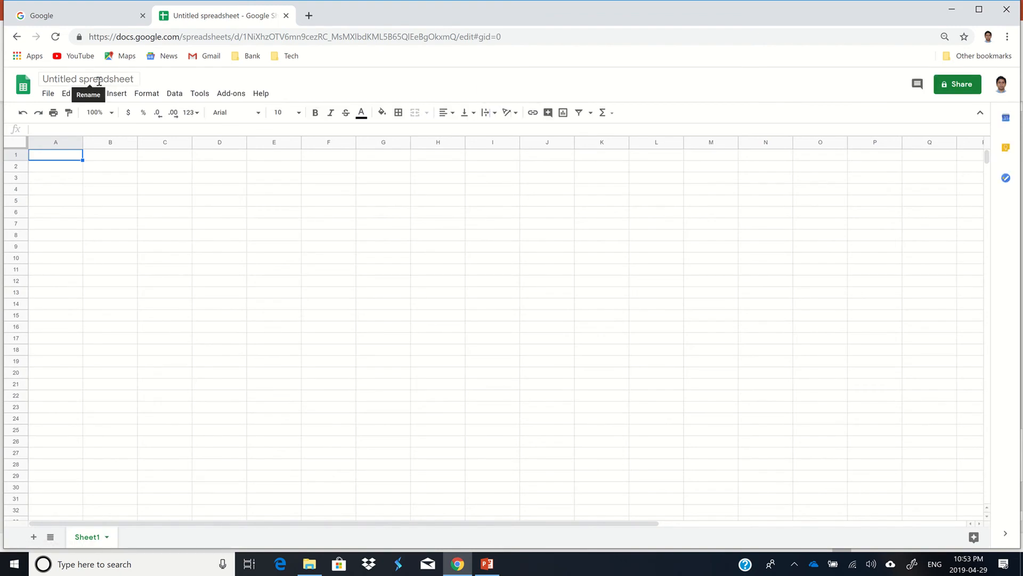
click(99, 79)
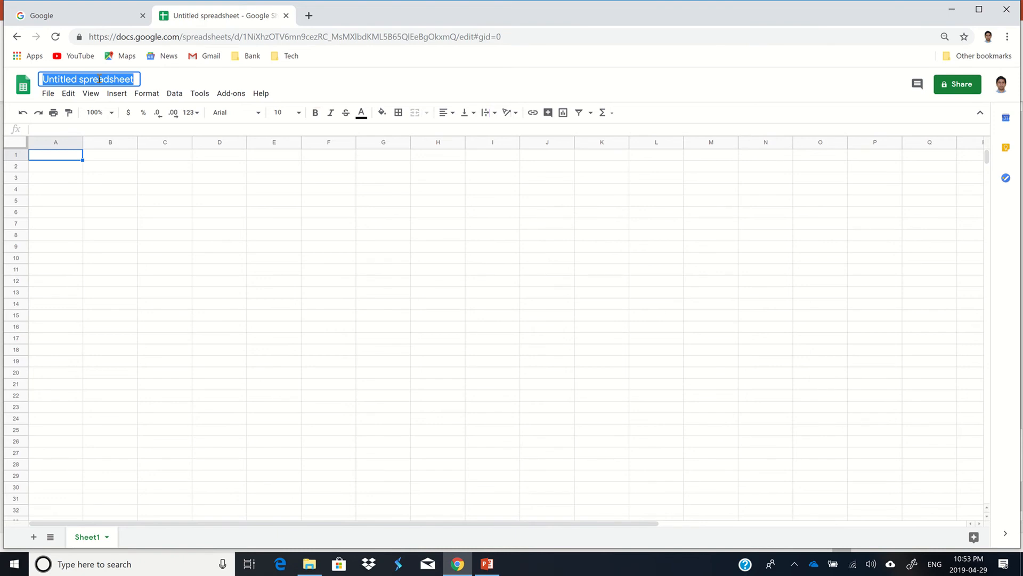
text(Wor)
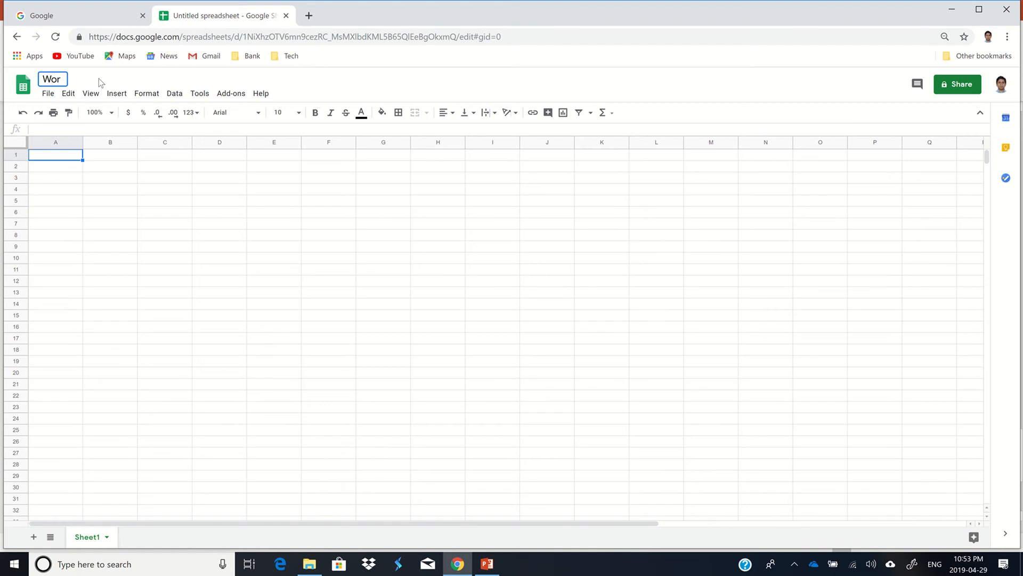
text(kOnSale)
click(151, 201)
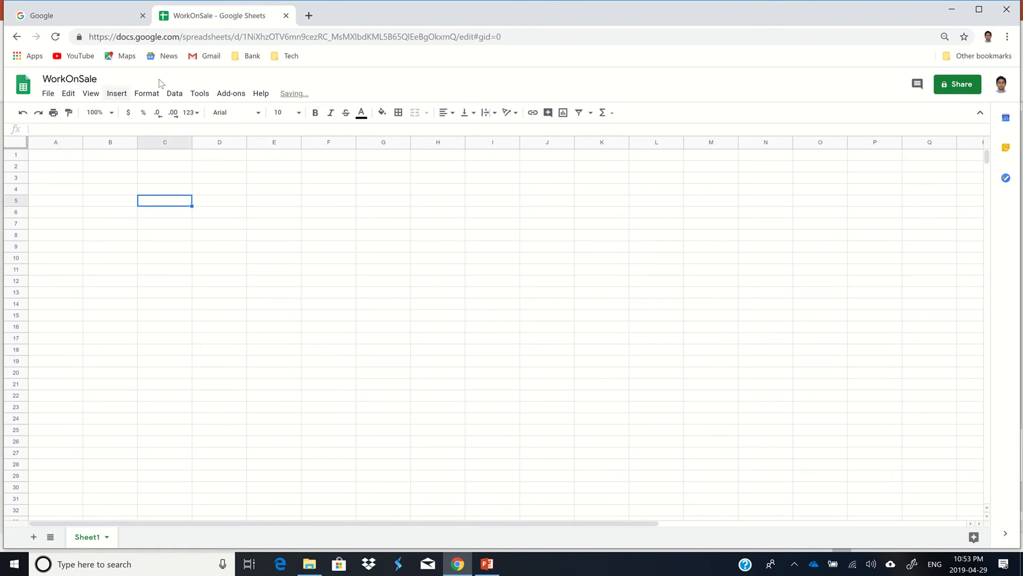
Step: Look for the WorkOnSale file in the local Google Drive folder in File Explorer, and return to the spreadsheet in Chrome
click(309, 564)
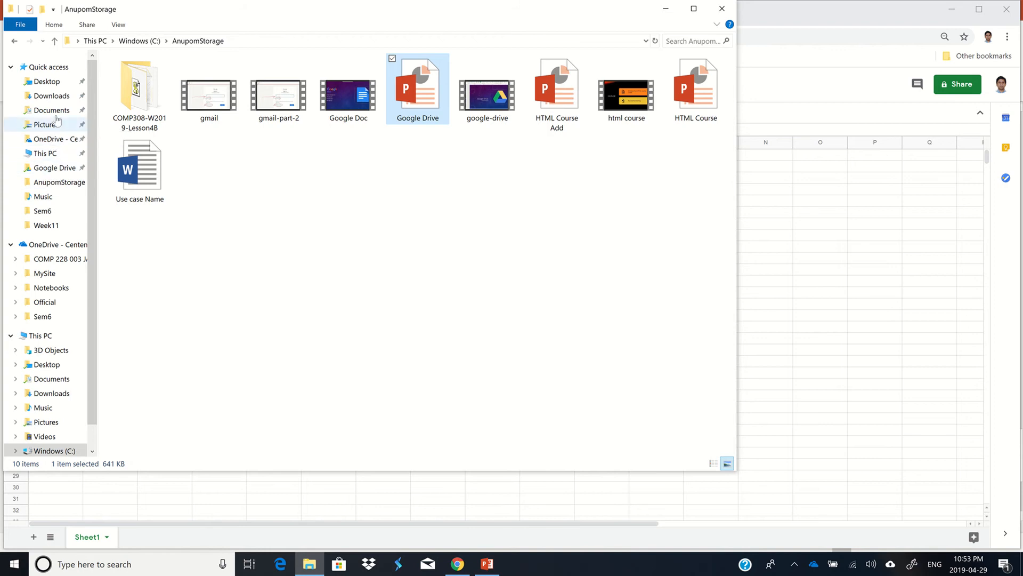
click(63, 170)
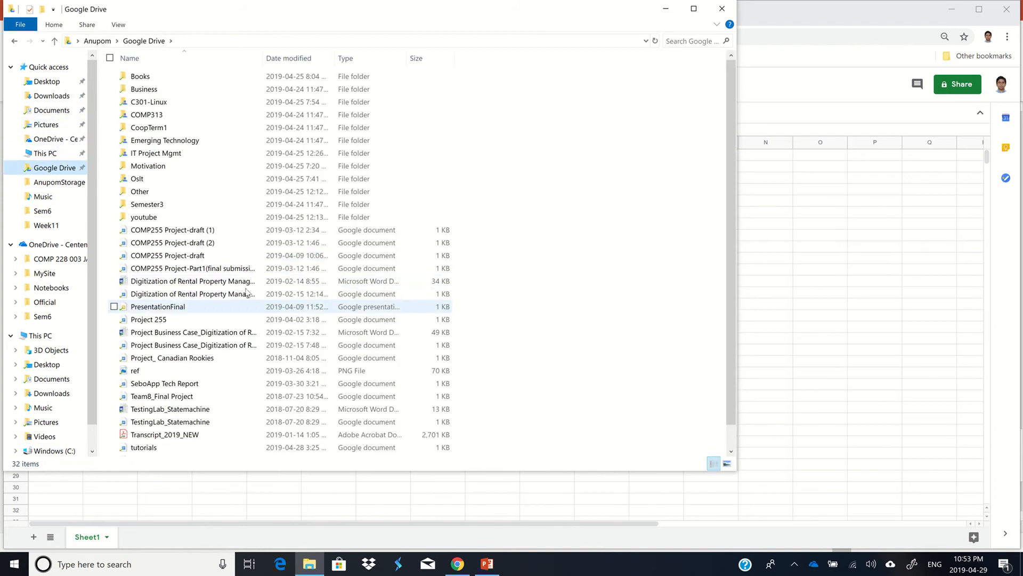
scroll(262, 279, down, 1)
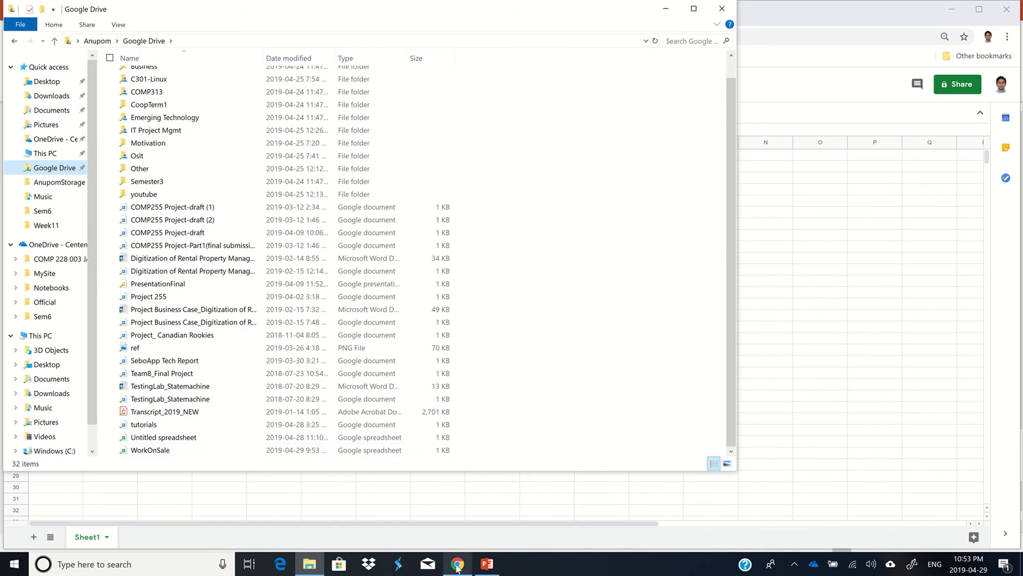
mouse_move(457, 567)
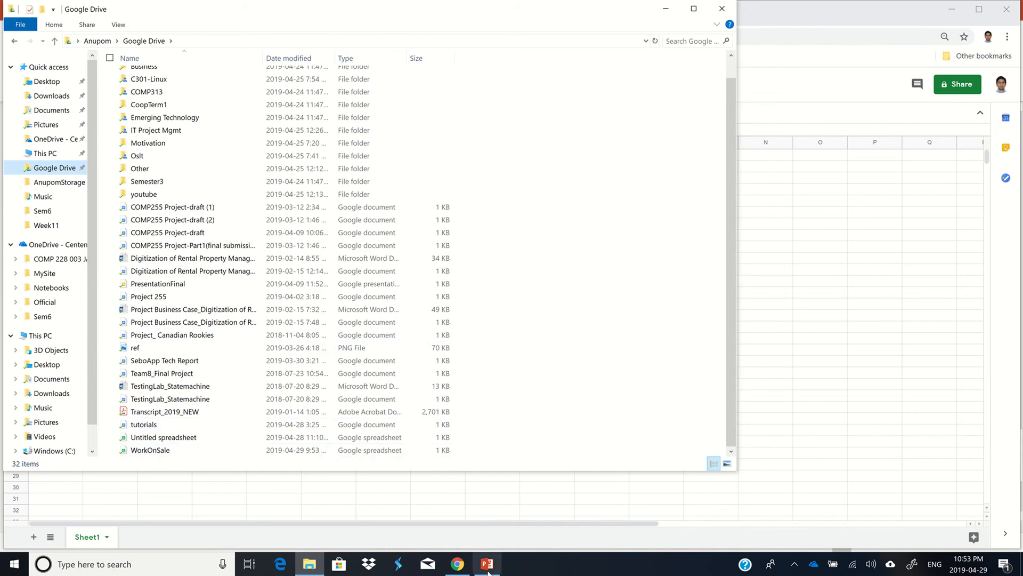
click(457, 564)
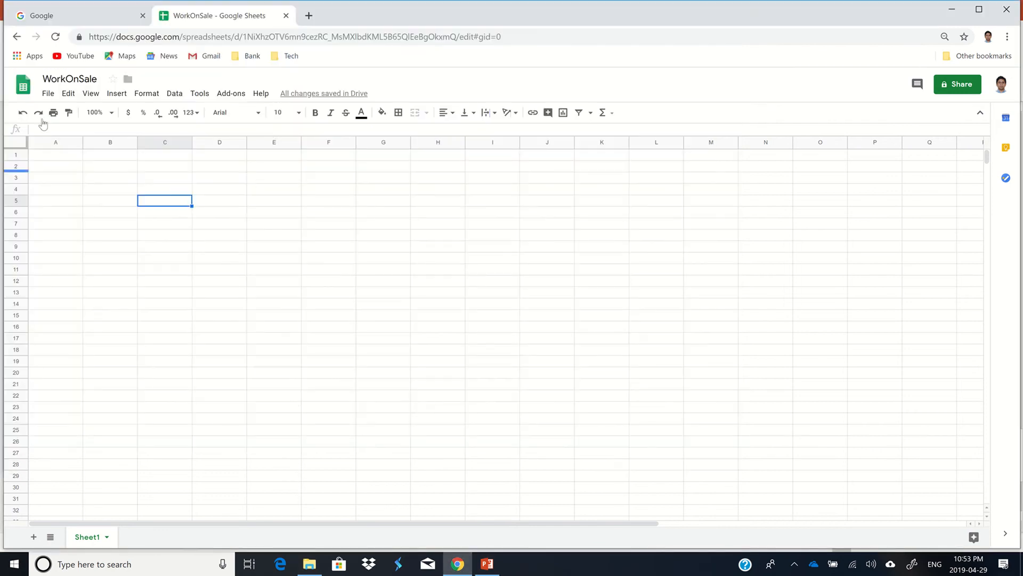
Step: Examine the file formats in which the spreadsheet can be downloaded, without downloading it
click(45, 94)
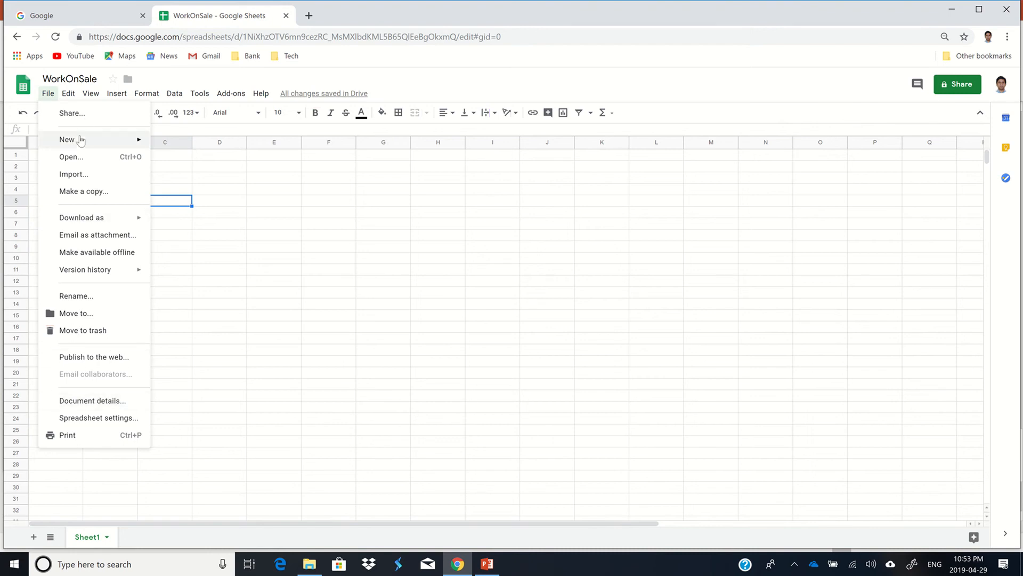
mouse_move(81, 140)
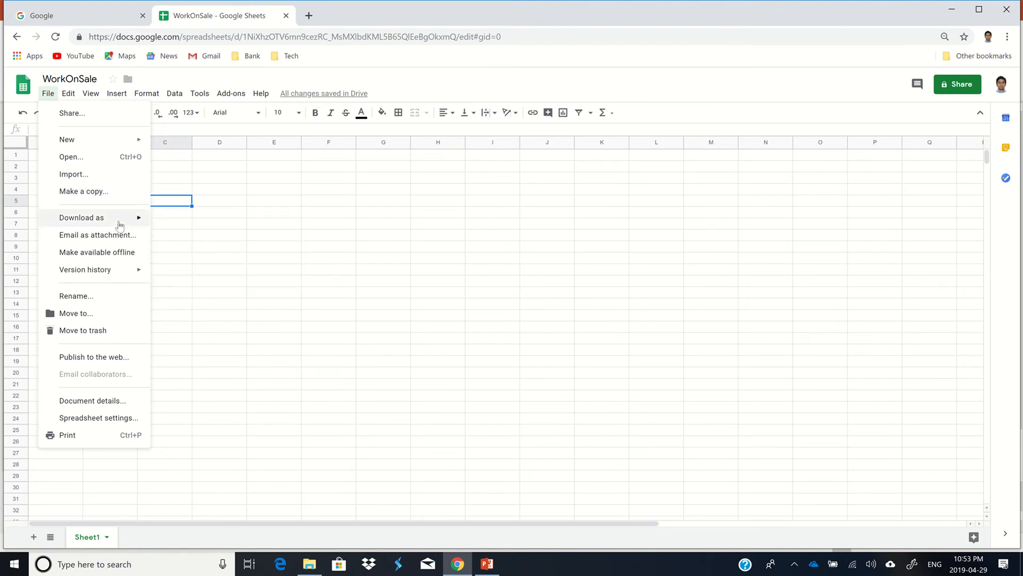
mouse_move(120, 225)
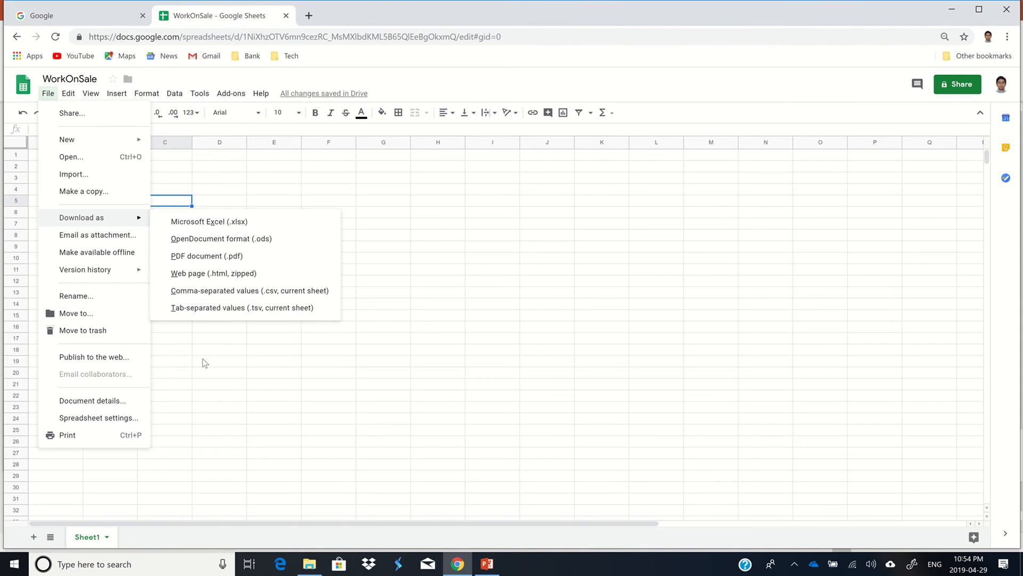
click(273, 362)
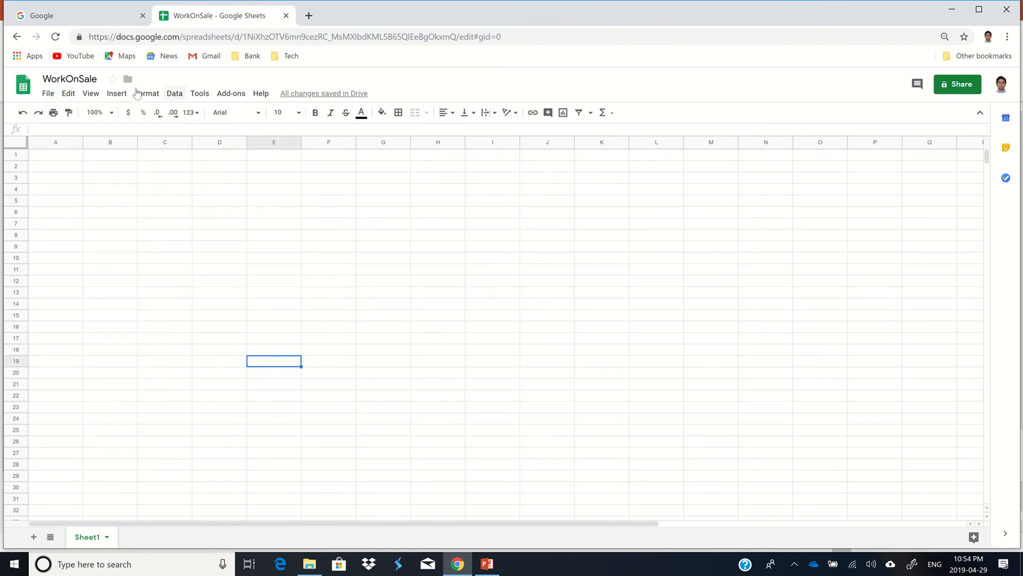
Step: Hide the gridlines of Sheet1 and check a block of cells without them
click(88, 94)
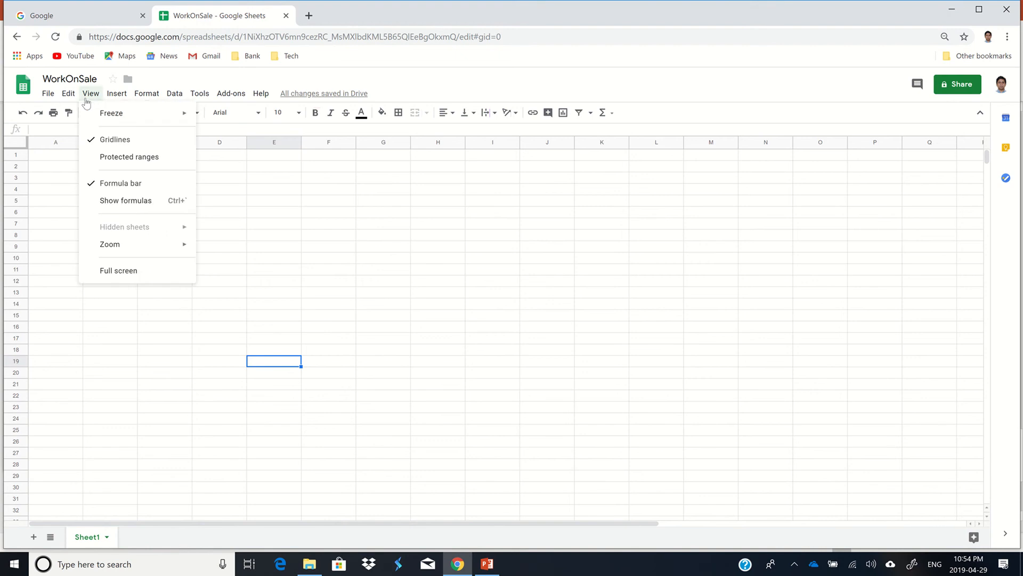
click(124, 145)
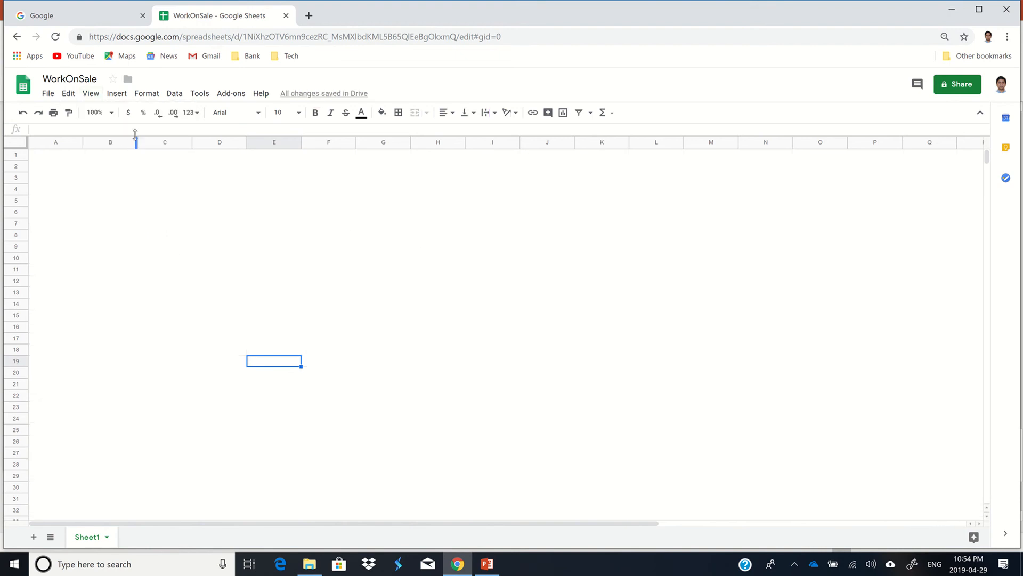
drag(223, 204, 564, 475)
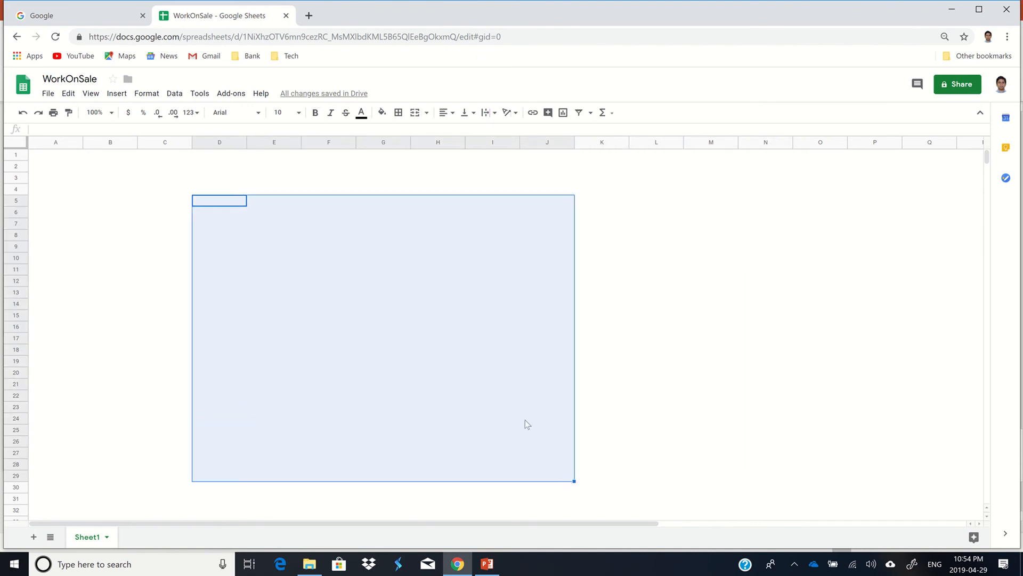
click(287, 248)
Step: Merge the cells D4:I6 into one and enter the title "Sales Report April 29,2019" in it
drag(214, 190, 514, 208)
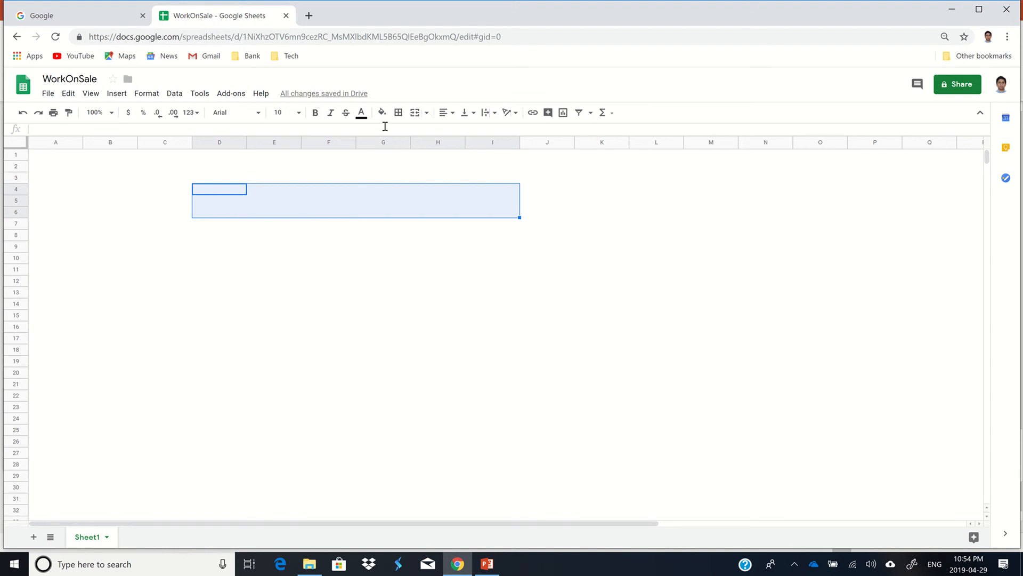
click(415, 113)
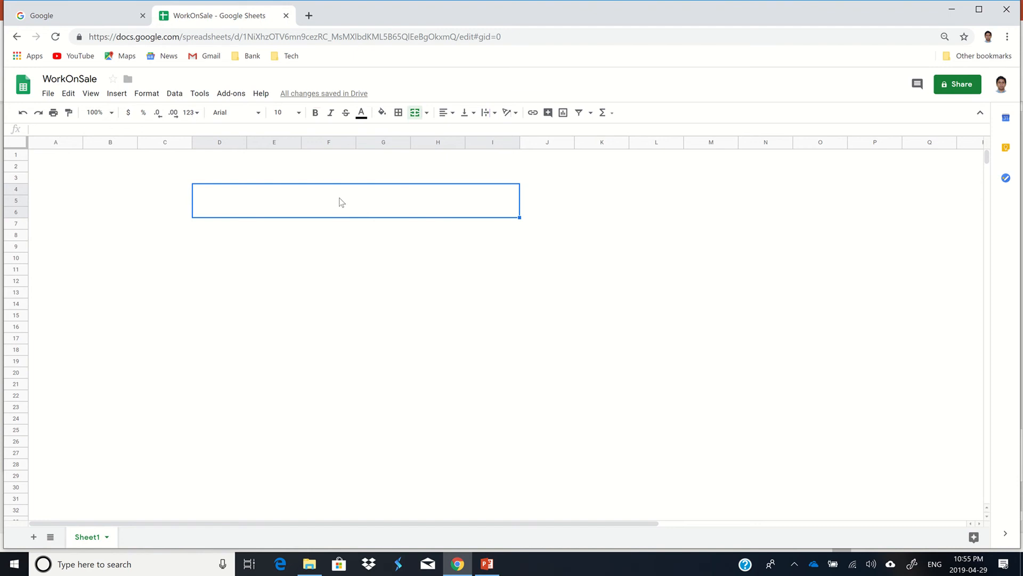
text(Sales)
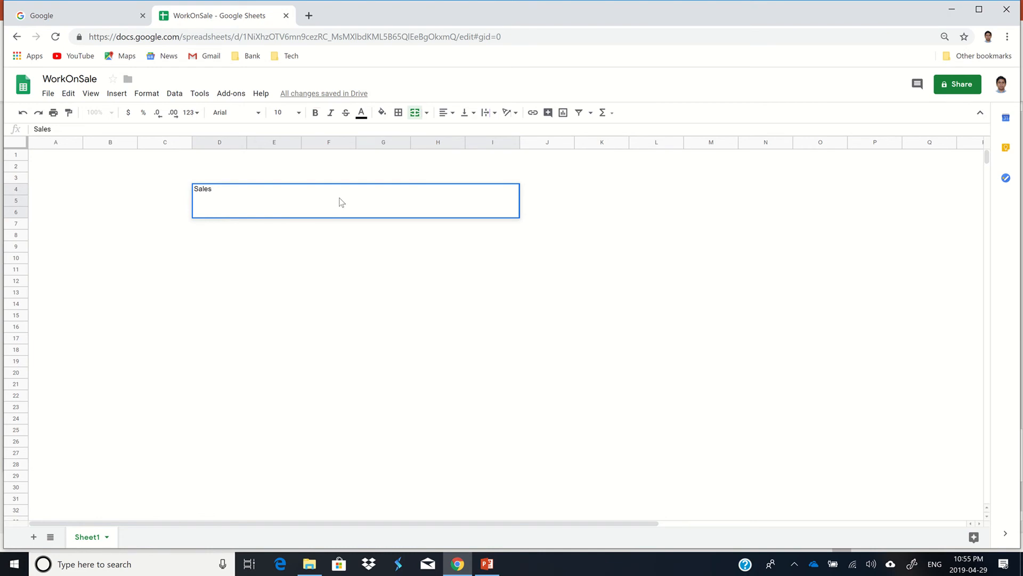
text(REPOR)
key(BackSpace)
key(BackSpace)
key(BackSpace)
key(BackSpace)
key(BackSpace)
text(Re)
text(29,2019)
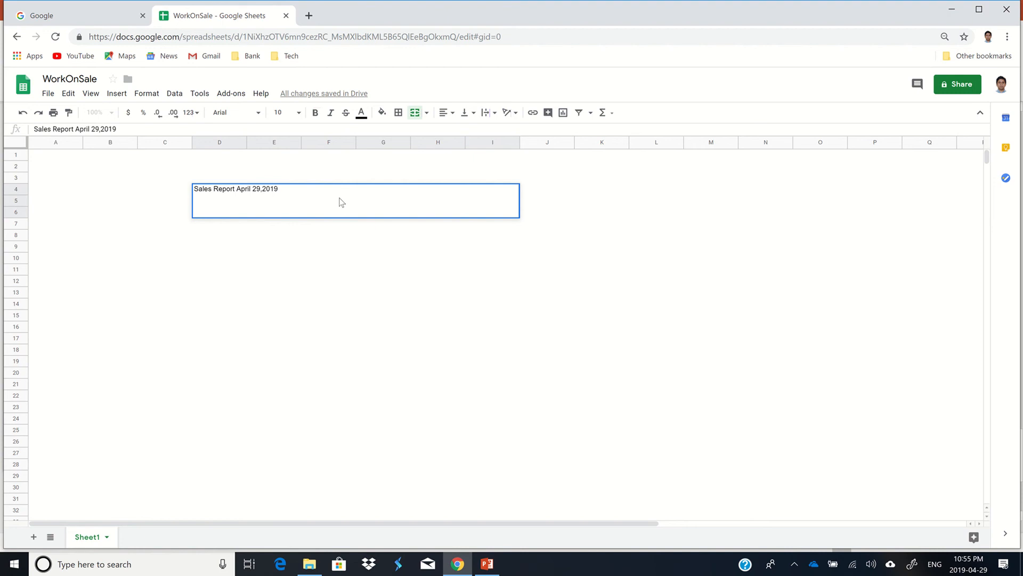
click(341, 365)
Step: Apply an outer border to the merged title cell
click(268, 207)
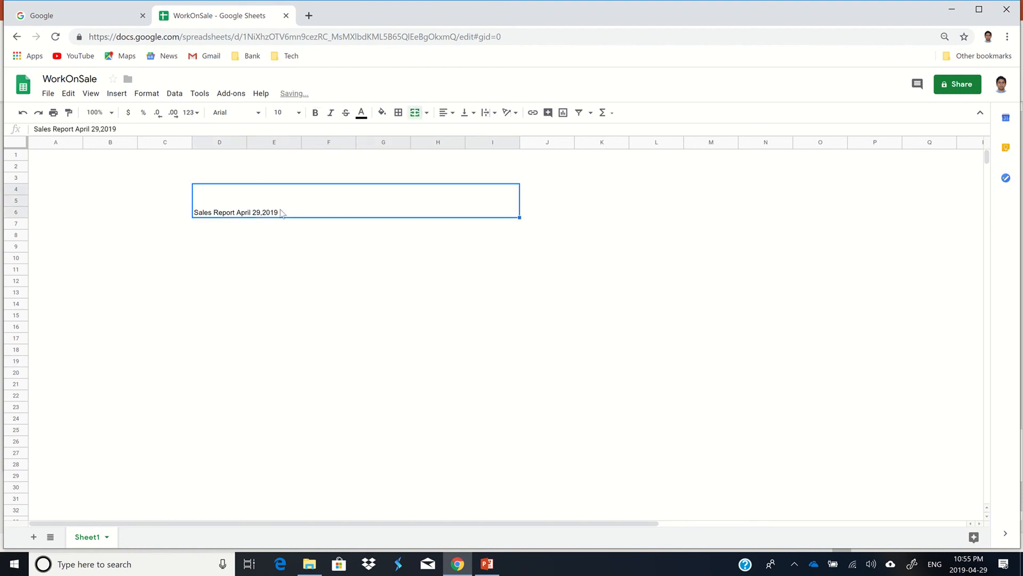
click(398, 113)
click(462, 138)
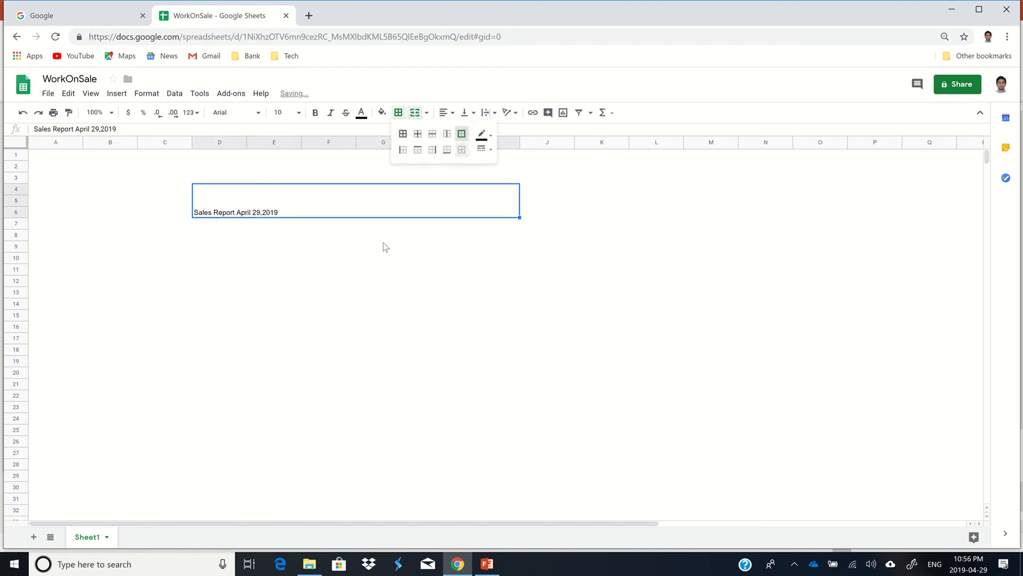
click(358, 282)
click(297, 201)
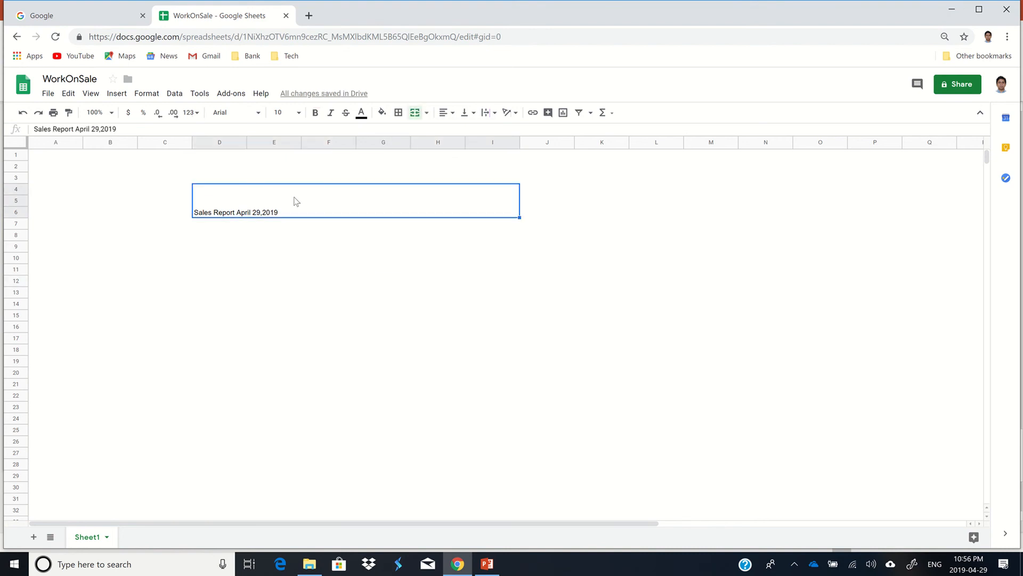
right_click(351, 214)
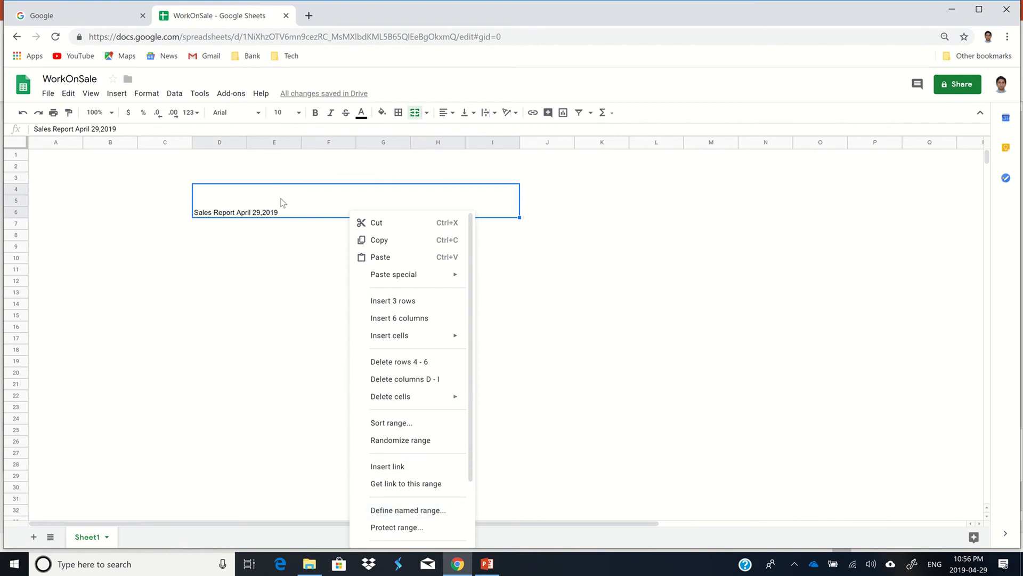
mouse_move(379, 24)
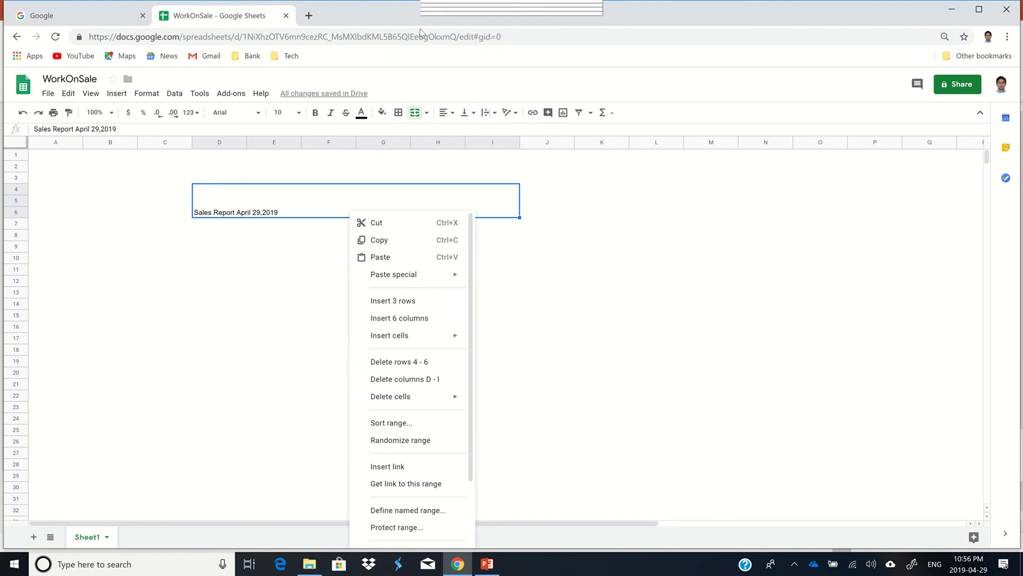
click(446, 25)
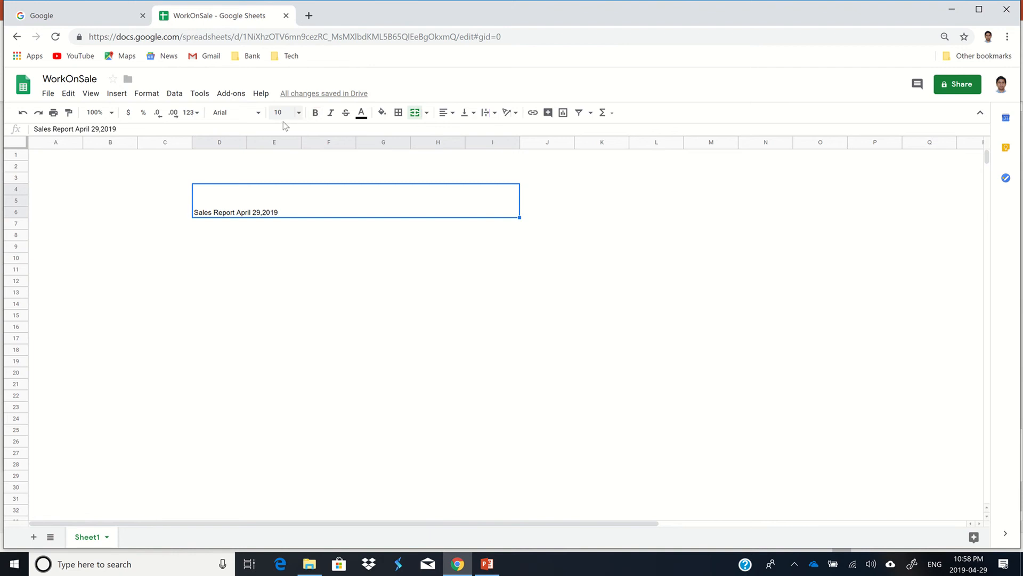
Step: Set the sales report title's font size to 24 and fill its merged cell with gray
click(299, 113)
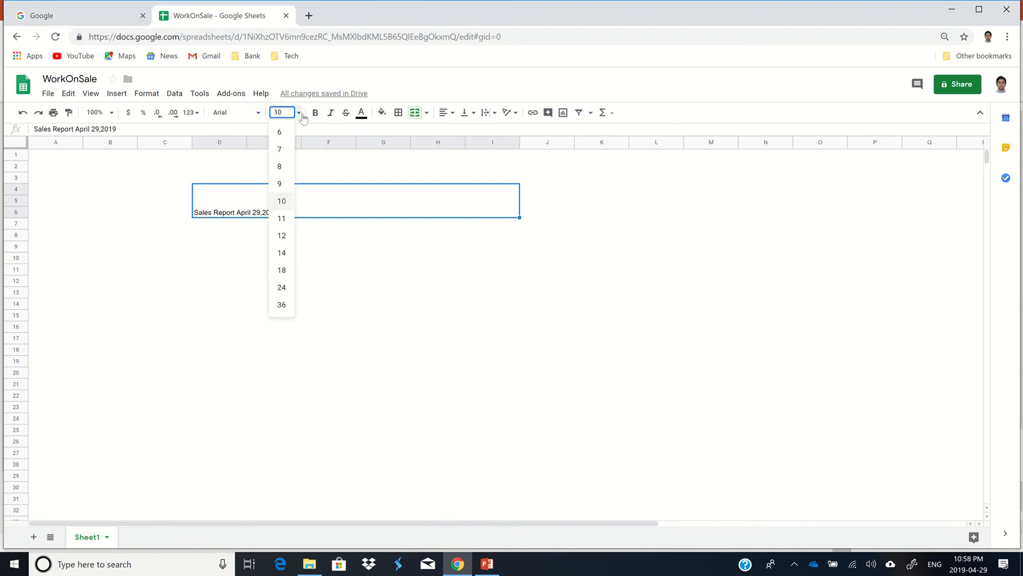
click(283, 270)
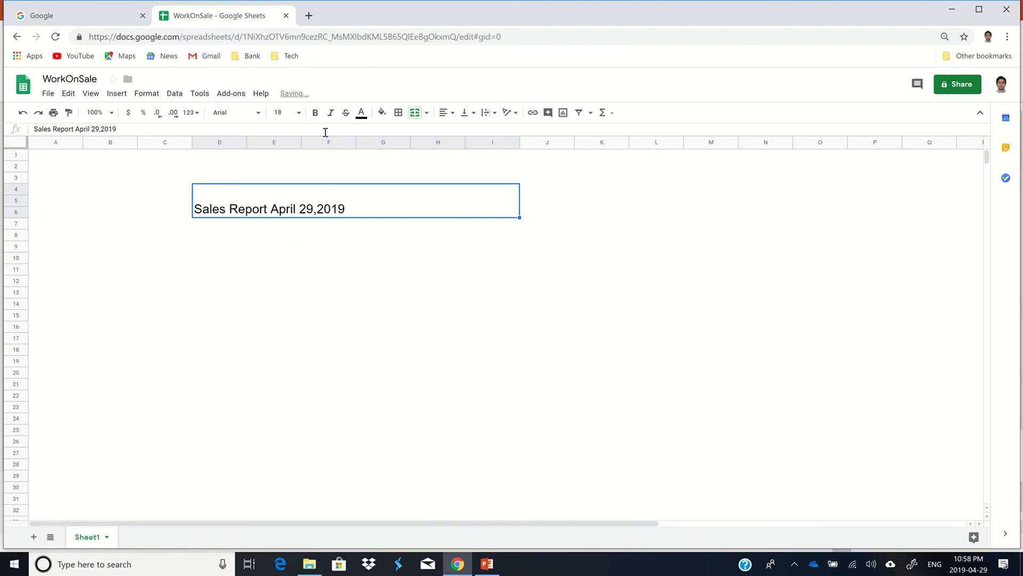
click(299, 113)
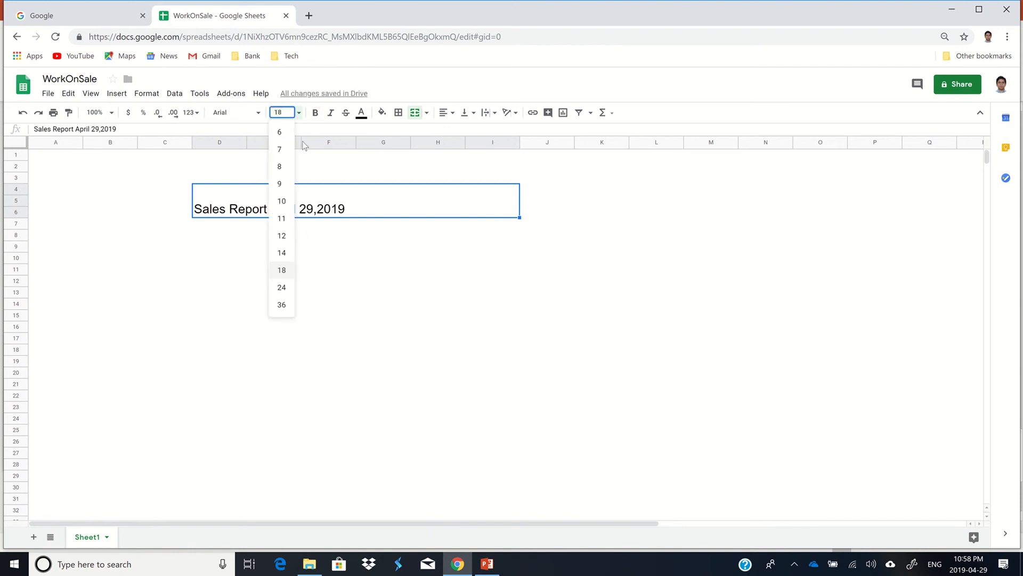
click(282, 286)
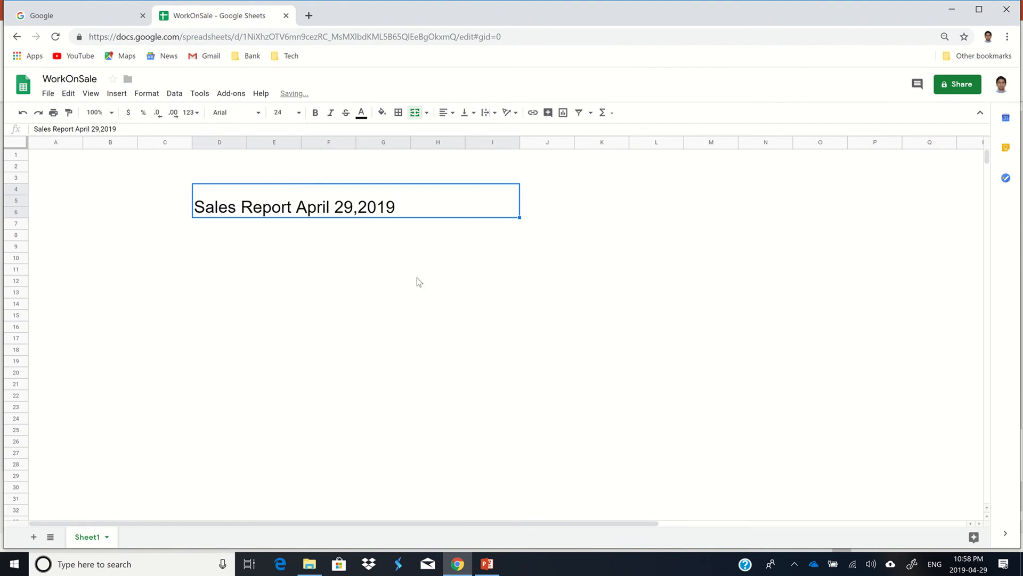
click(382, 114)
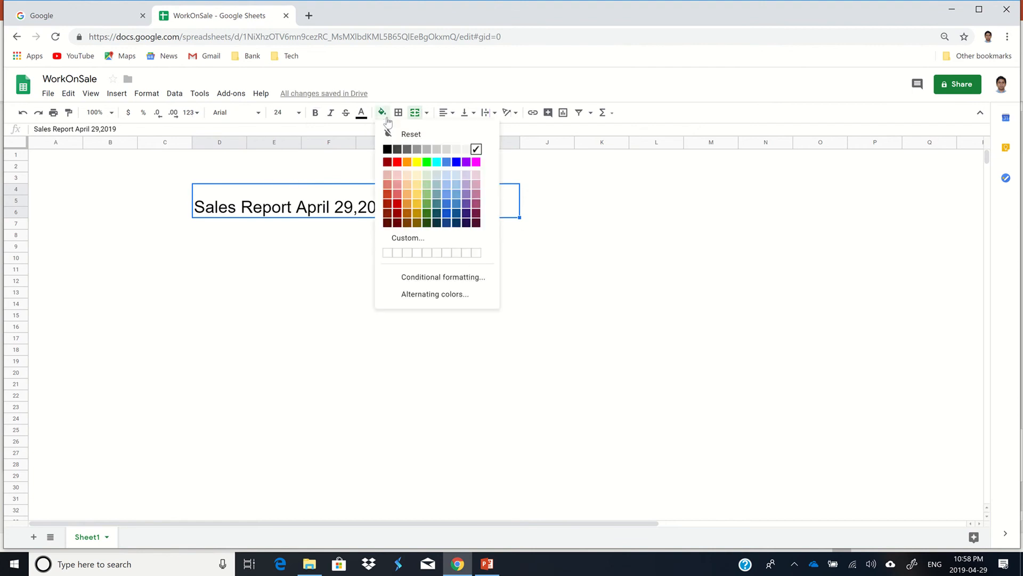
click(418, 150)
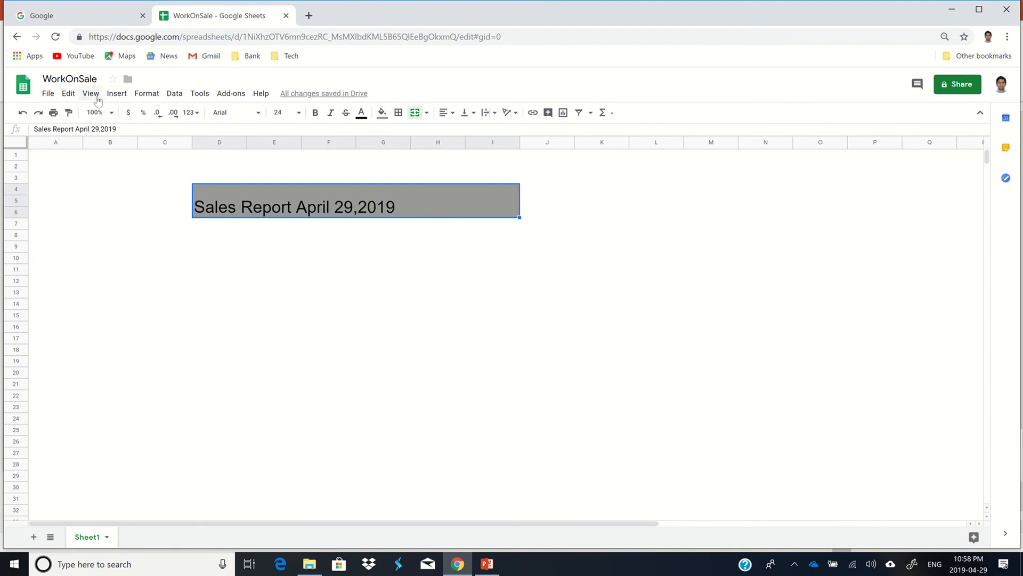
Step: Center the title horizontally in its merged cell and align it vertically to the middle
click(147, 94)
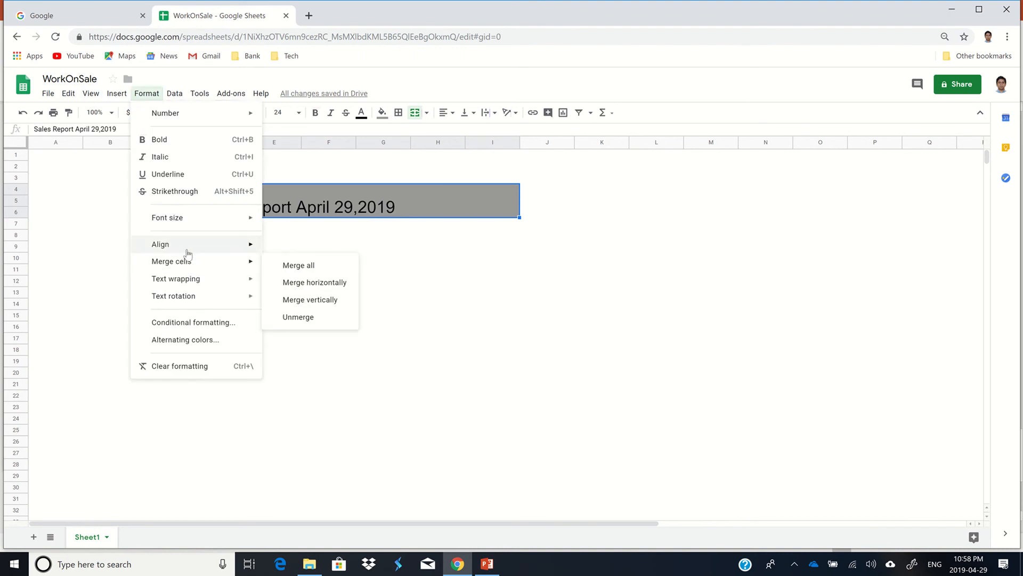
mouse_move(182, 244)
click(291, 265)
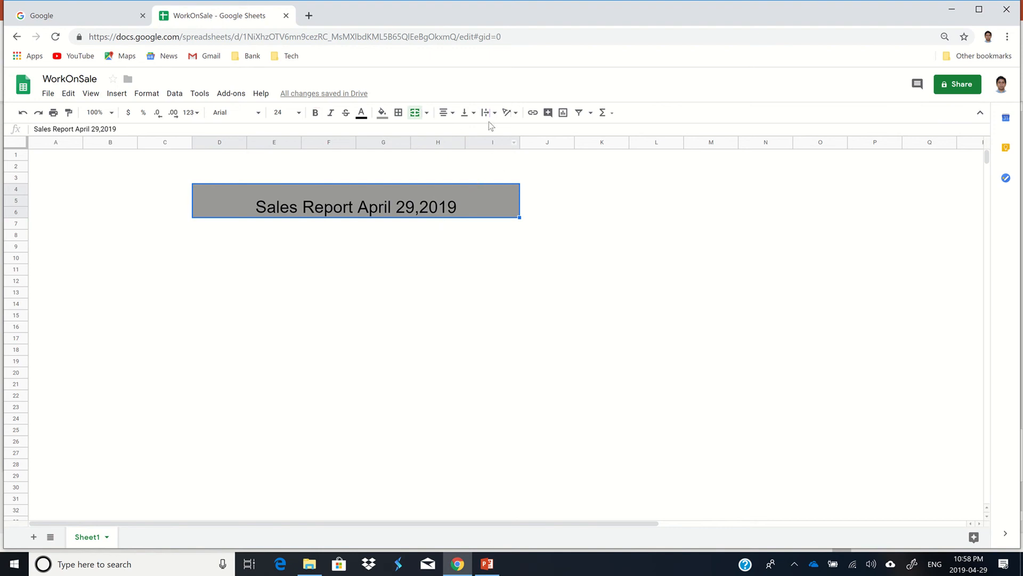
click(474, 113)
click(481, 132)
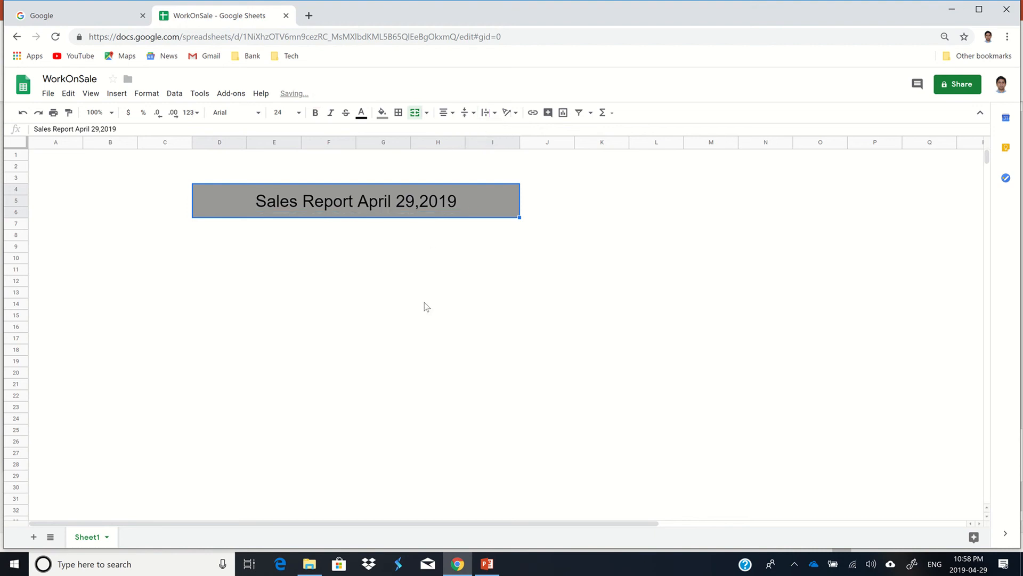
Step: Apply borders to all cells in the range D7:I23 below the report title
click(397, 304)
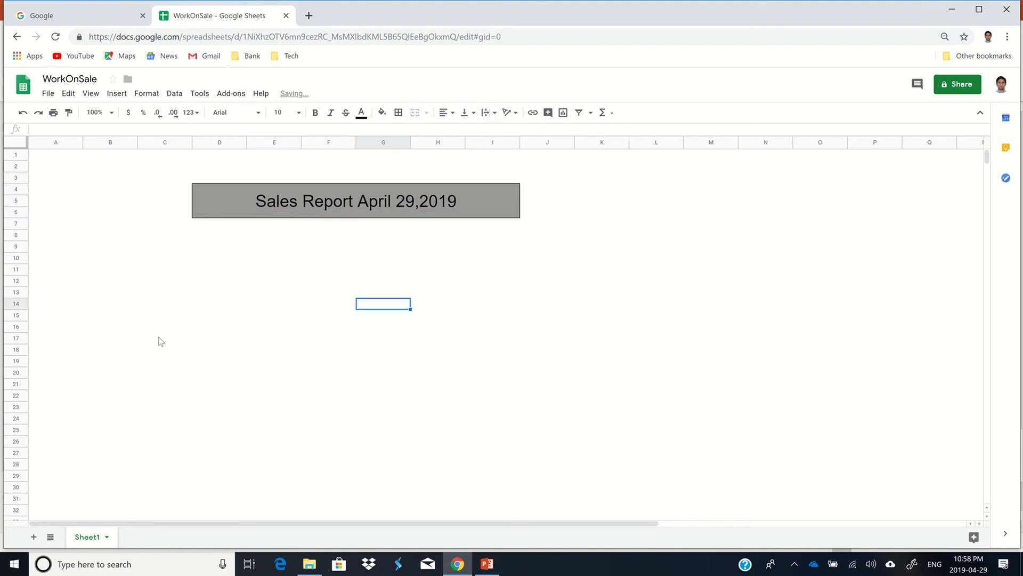
click(201, 235)
drag(199, 223, 481, 412)
click(399, 113)
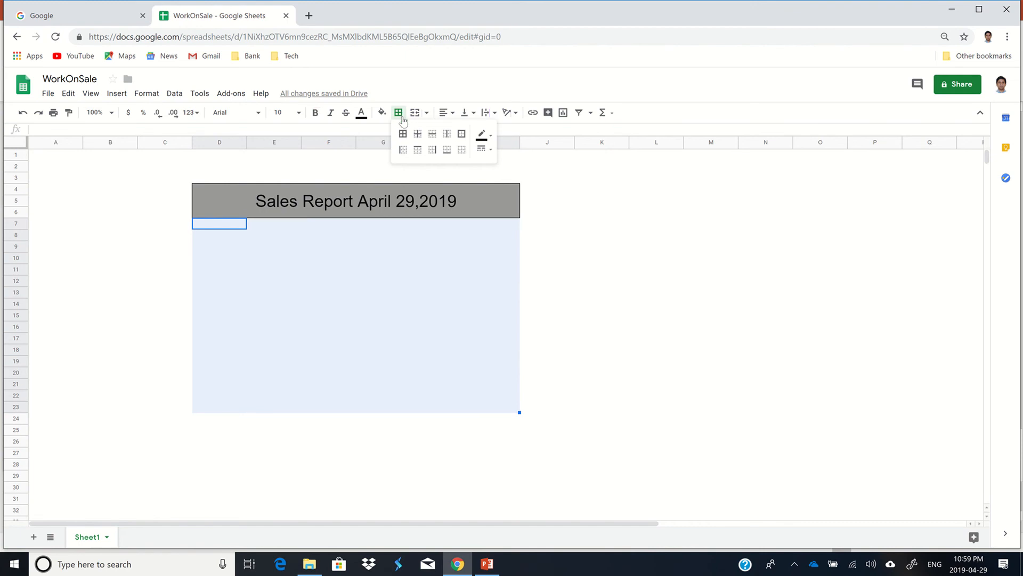
click(403, 133)
click(403, 360)
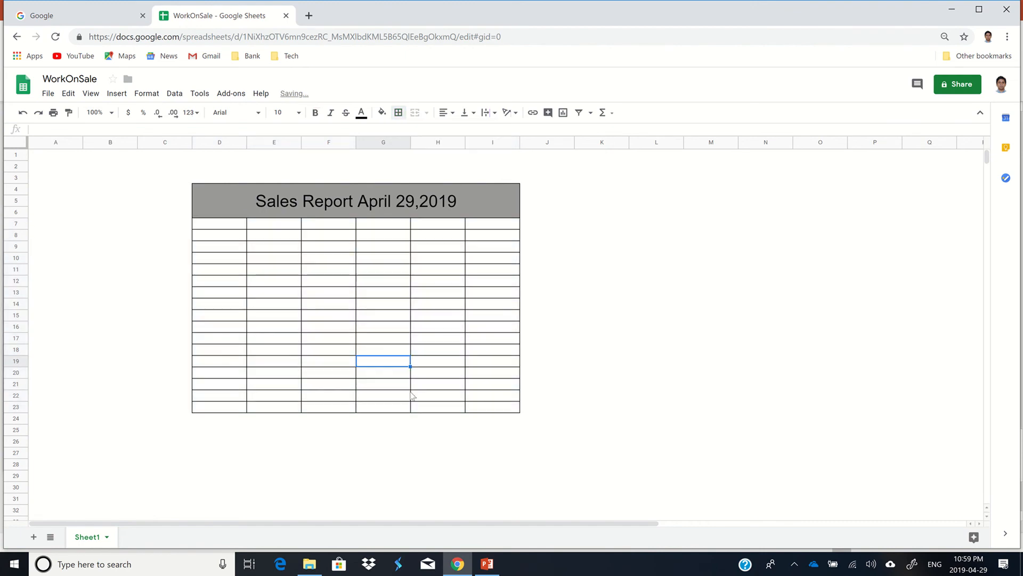
Step: Fill the table's last row, D23:I23, with light gray
drag(204, 410, 495, 410)
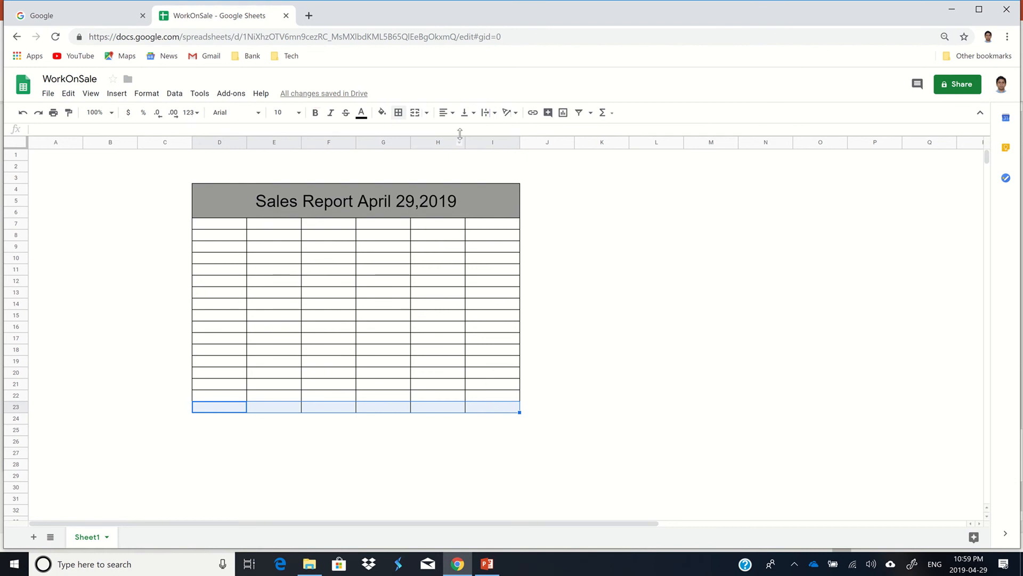
click(384, 113)
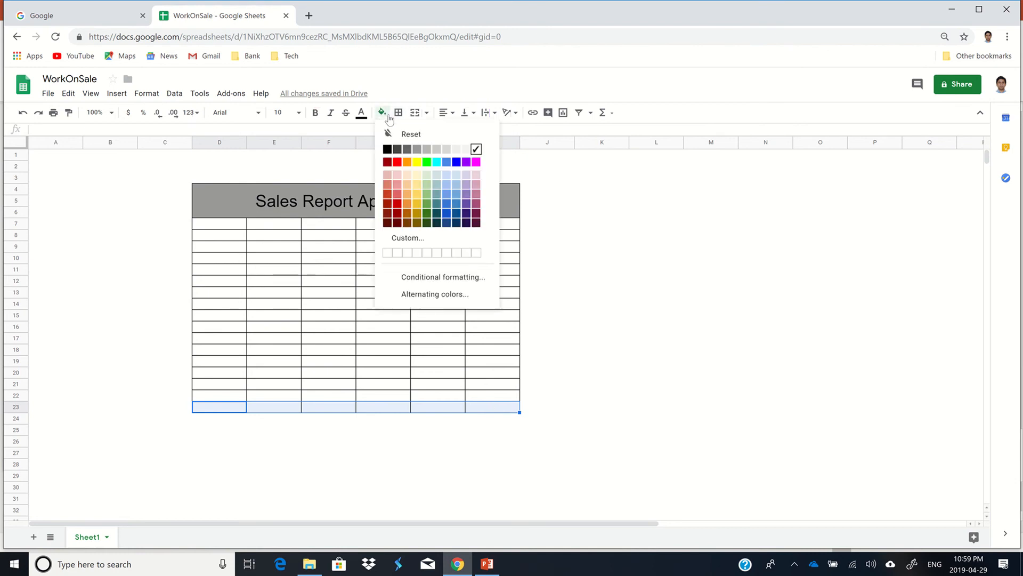
click(446, 149)
click(379, 451)
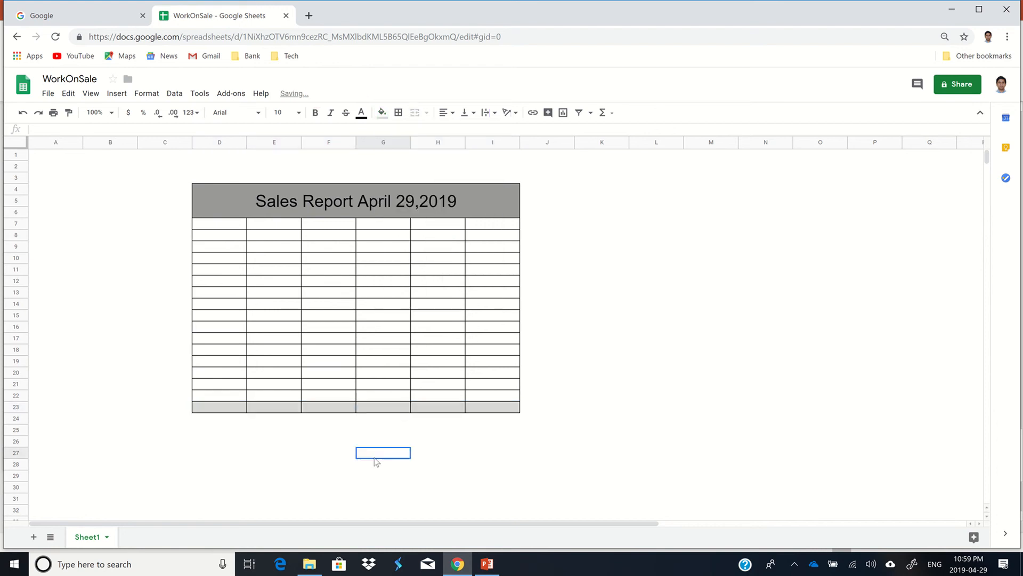
Step: Fill the header row D7:I7 with a light gray one shade darker than the last row's fill
drag(207, 229, 496, 225)
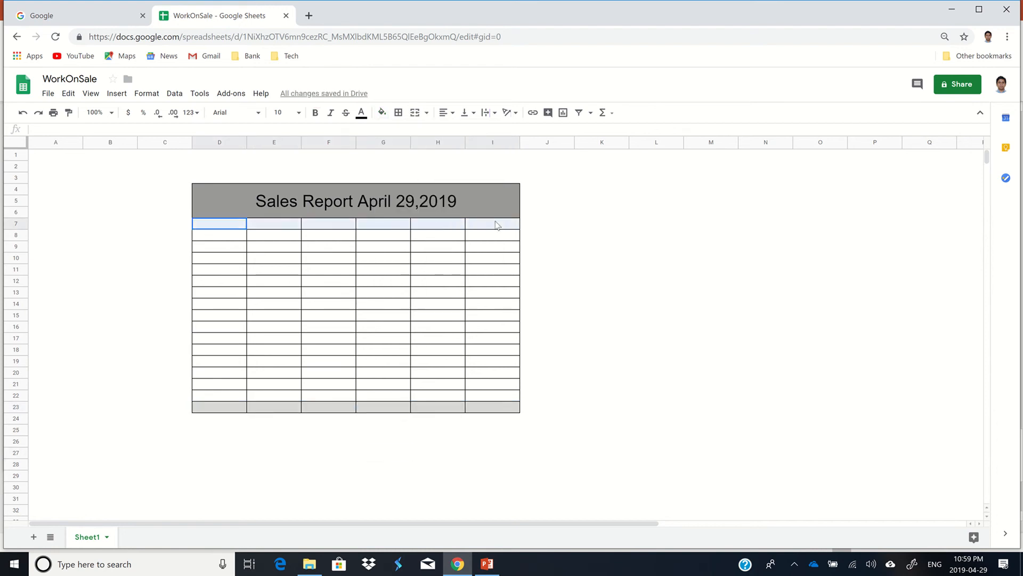
click(382, 113)
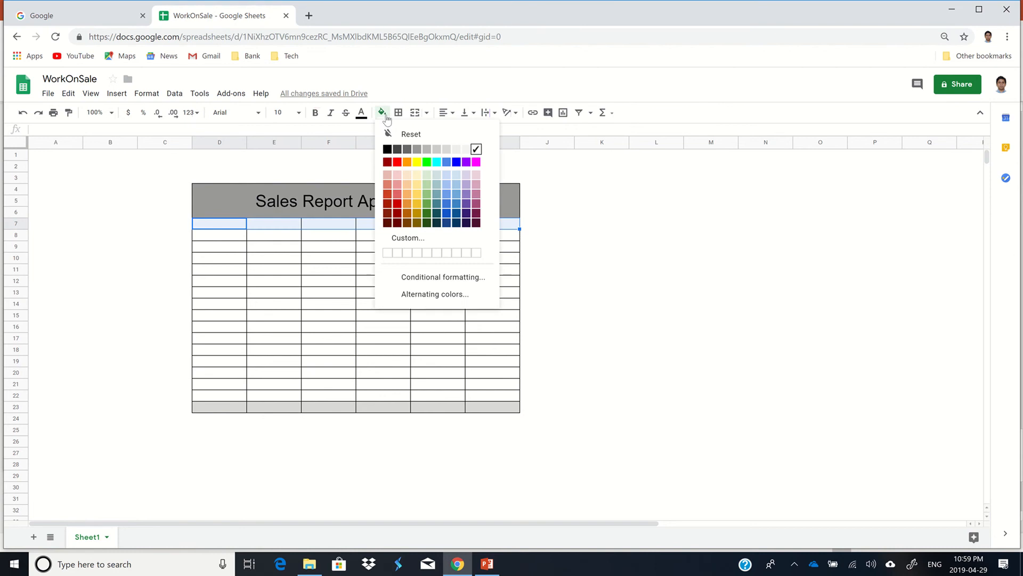
click(437, 150)
click(383, 327)
click(712, 280)
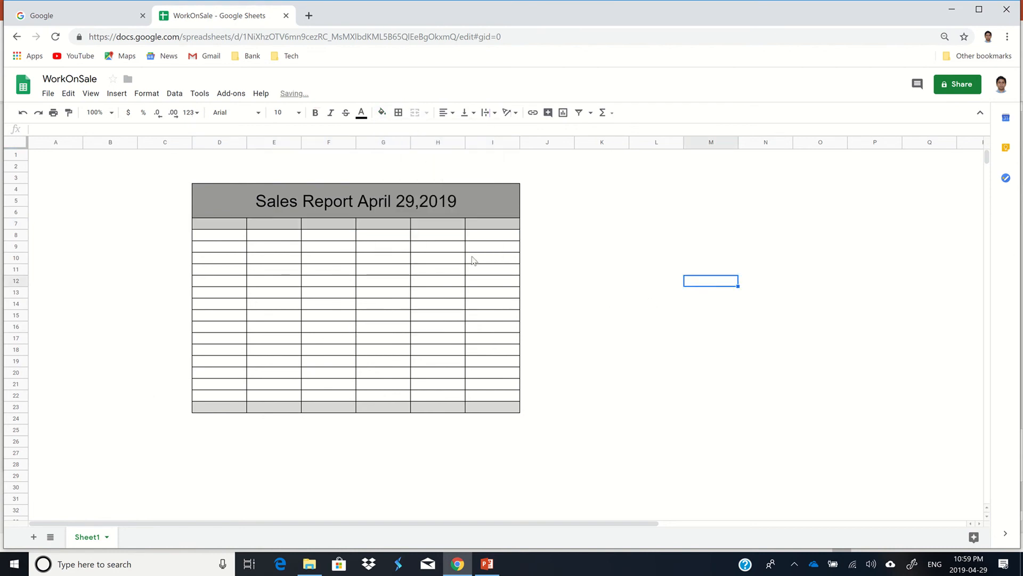
Step: Enter the header "No" in D7 and the number 1 in D8
click(205, 224)
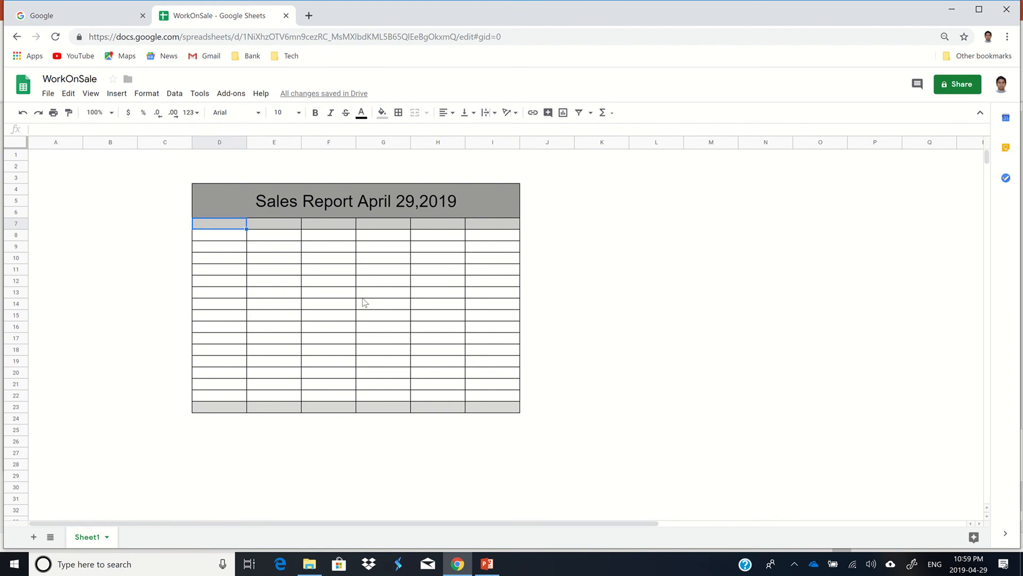
text(No)
click(228, 236)
text(1)
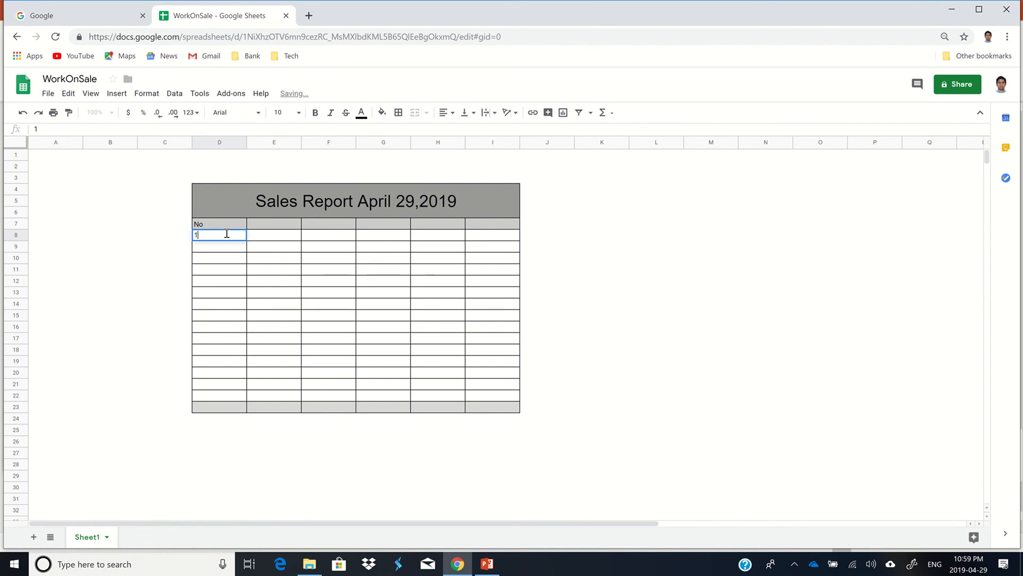
key(Tab)
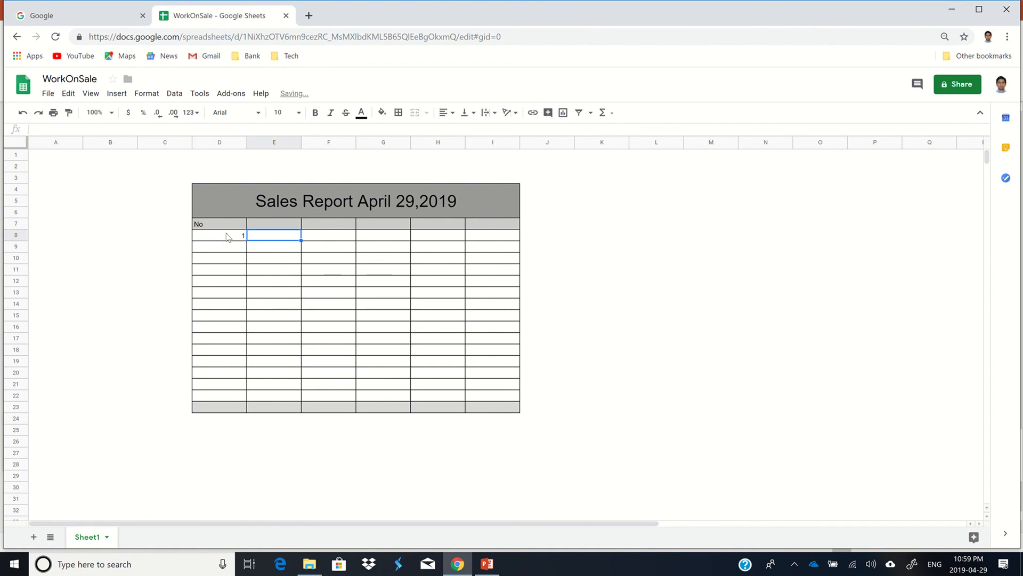
key(Left)
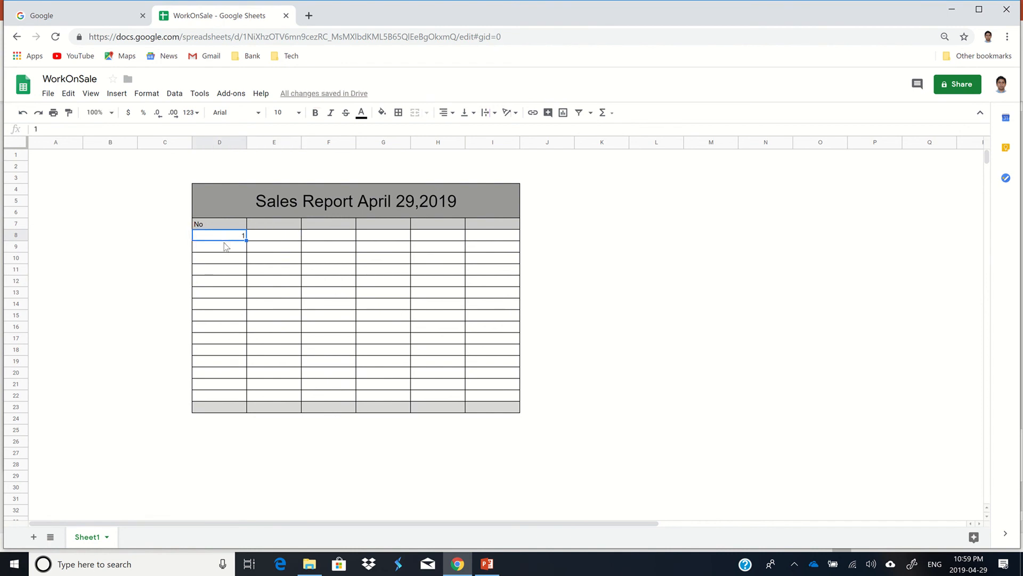
Step: Continue the No column by entering 2, 3 and 4 in D9:D11 and autofilling the series to 15 in D22
key(Return)
key(Return)
text(2)
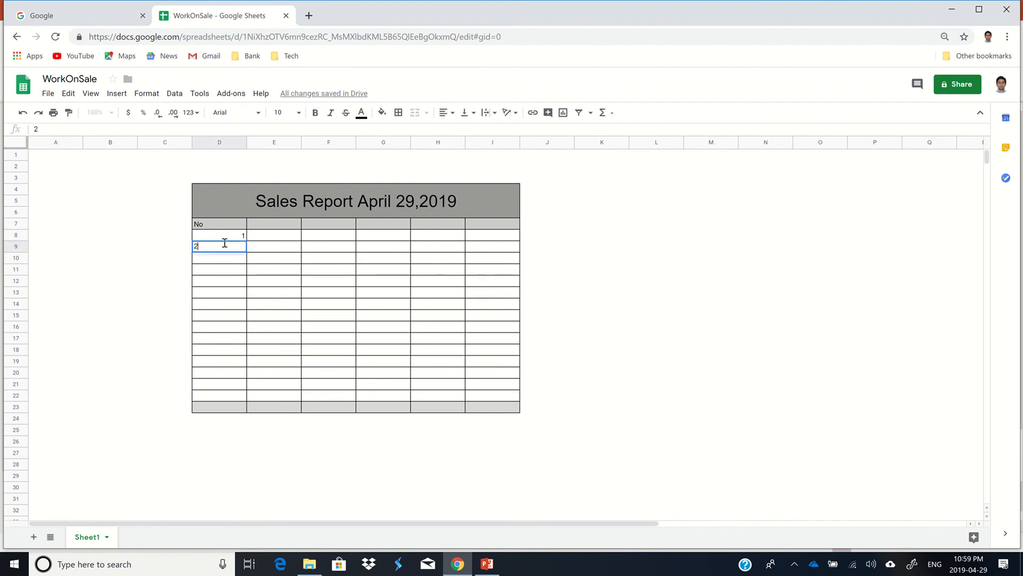
key(Return)
text(3)
key(Return)
text(4)
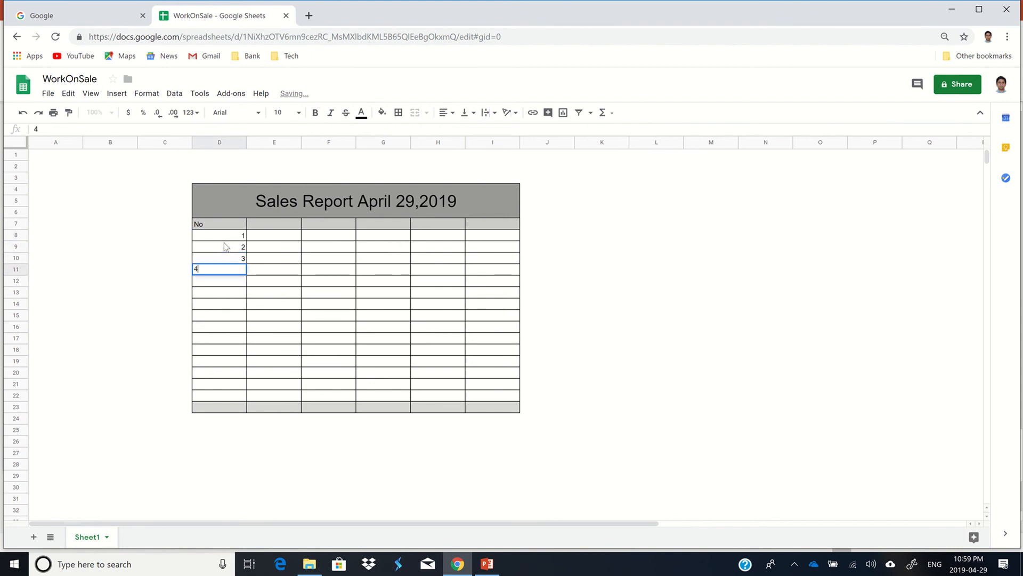
key(Return)
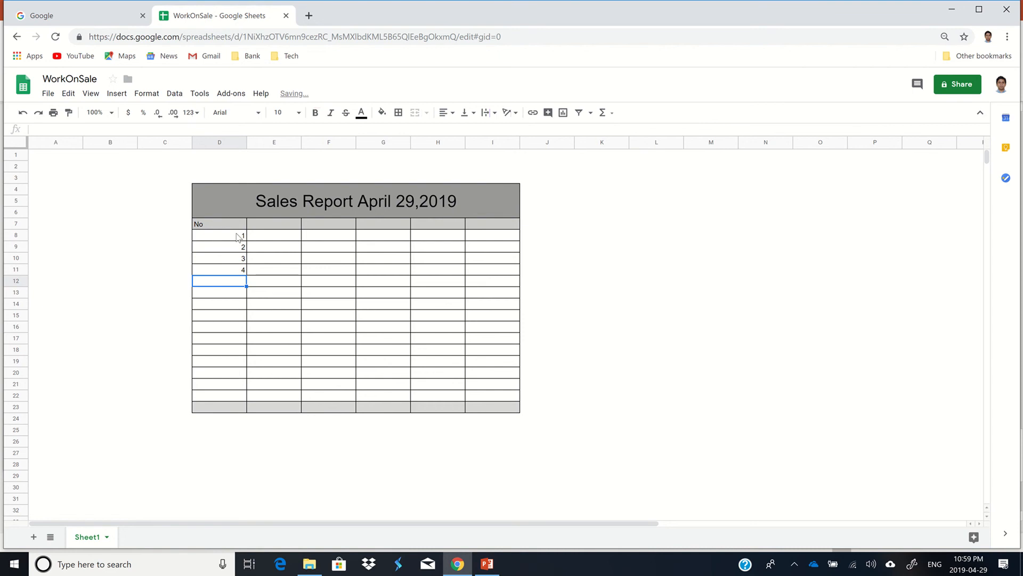
drag(239, 236, 244, 381)
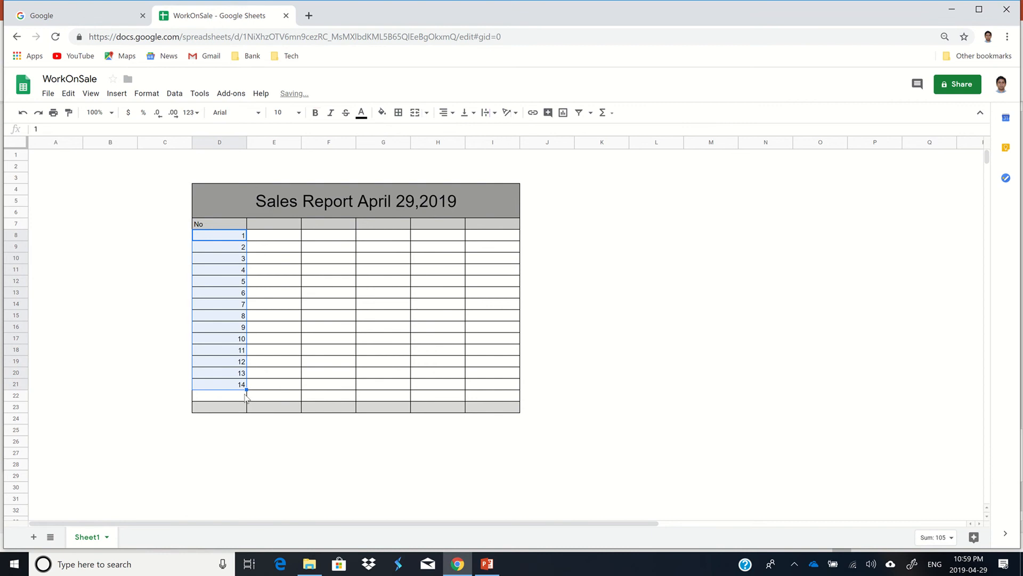
drag(246, 391, 246, 399)
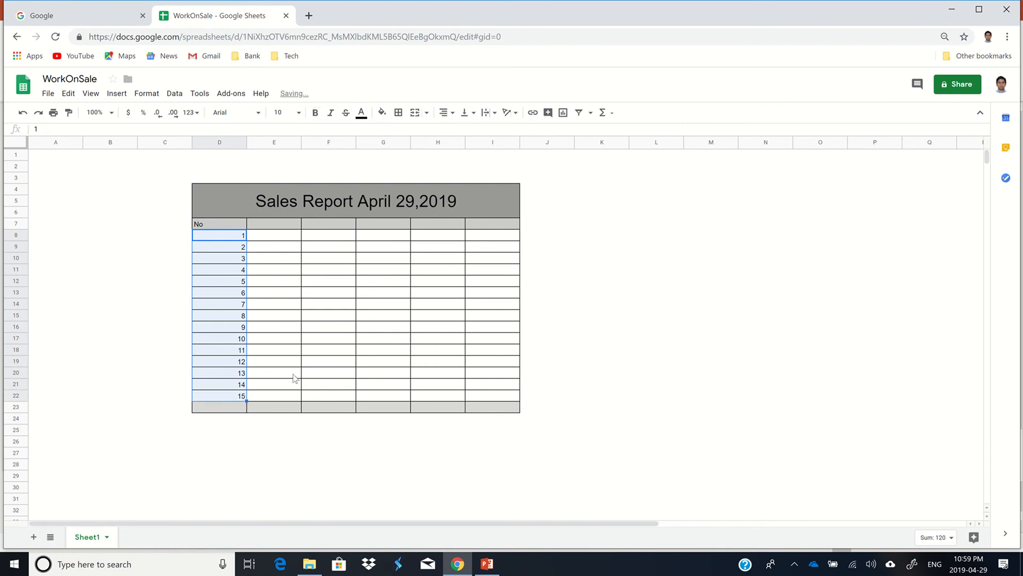
Step: Enter the header "Name" in E7 and the first salesperson's name in E8
click(278, 241)
click(281, 225)
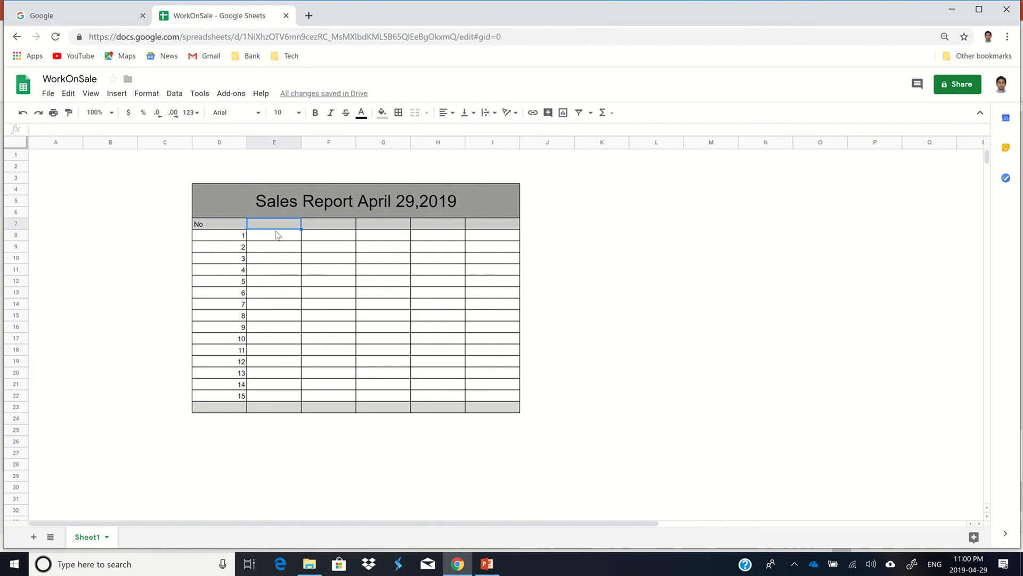
text(Name)
key(Return)
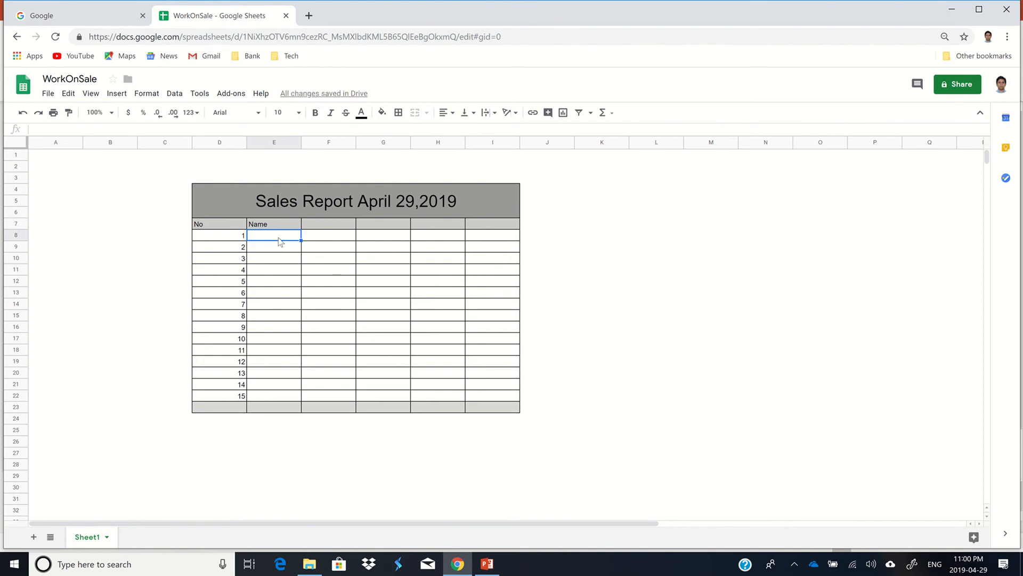
text(James)
Step: Enter the header "Sale" in F7
click(331, 227)
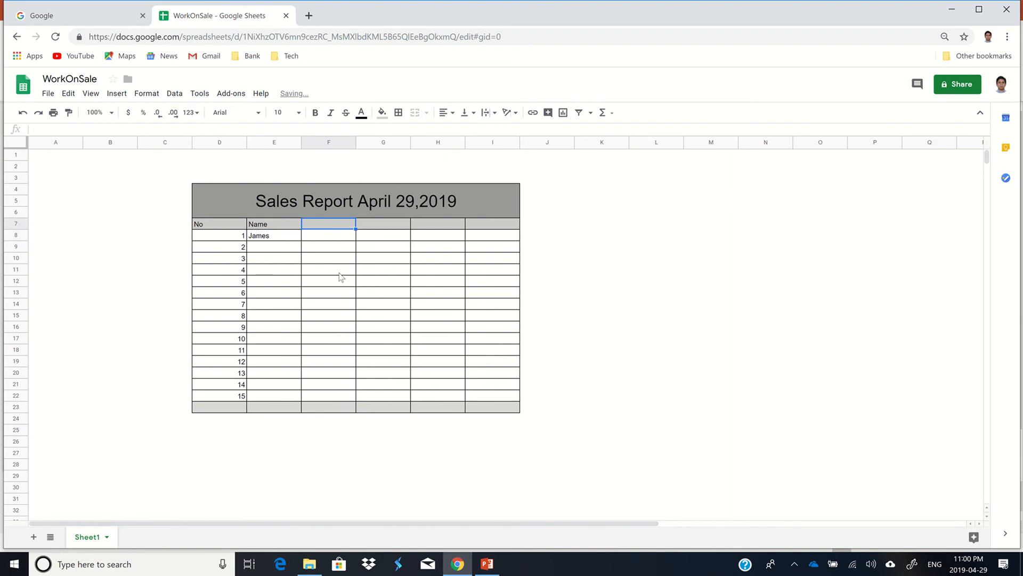
text(Sale)
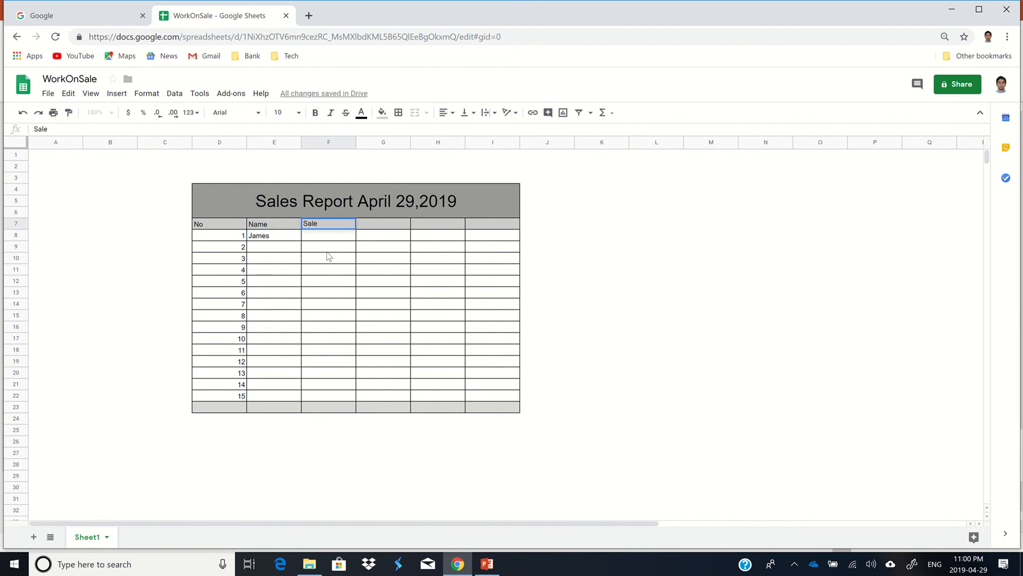
click(339, 236)
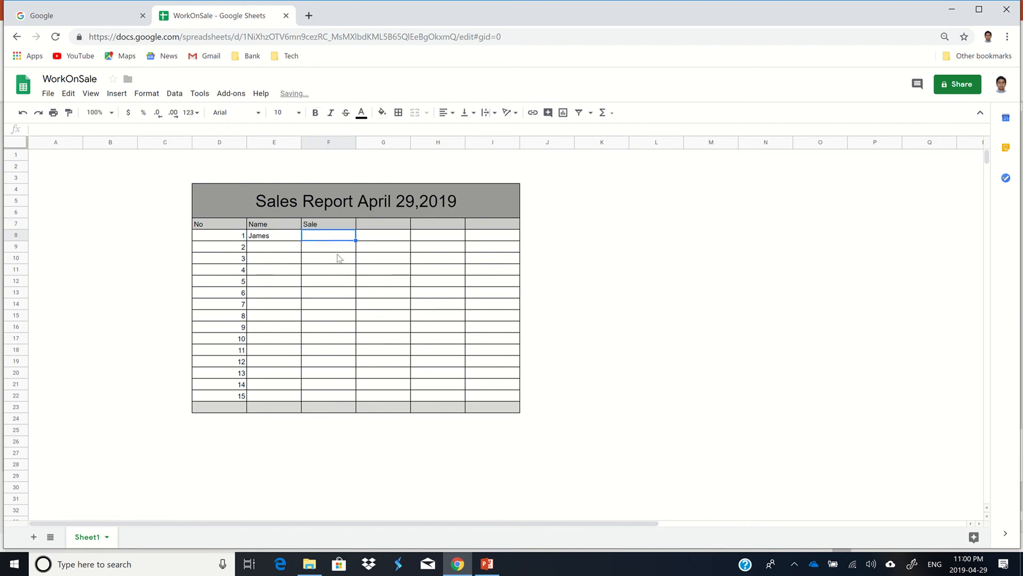
Step: Add a conditional format rule to F8:F22 that fills cells greater than 1000 with dark green
drag(340, 238, 343, 398)
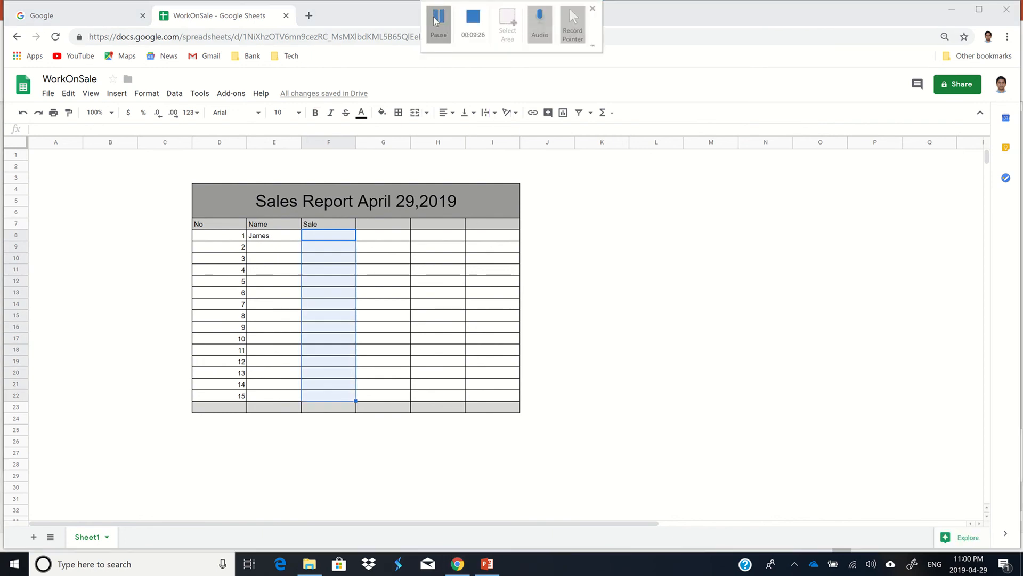
click(145, 95)
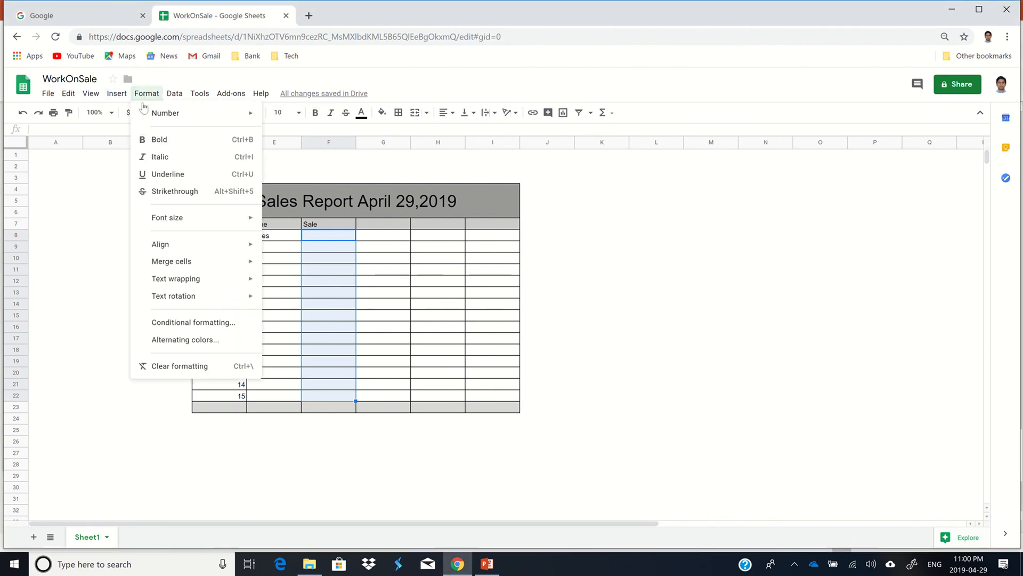
click(192, 322)
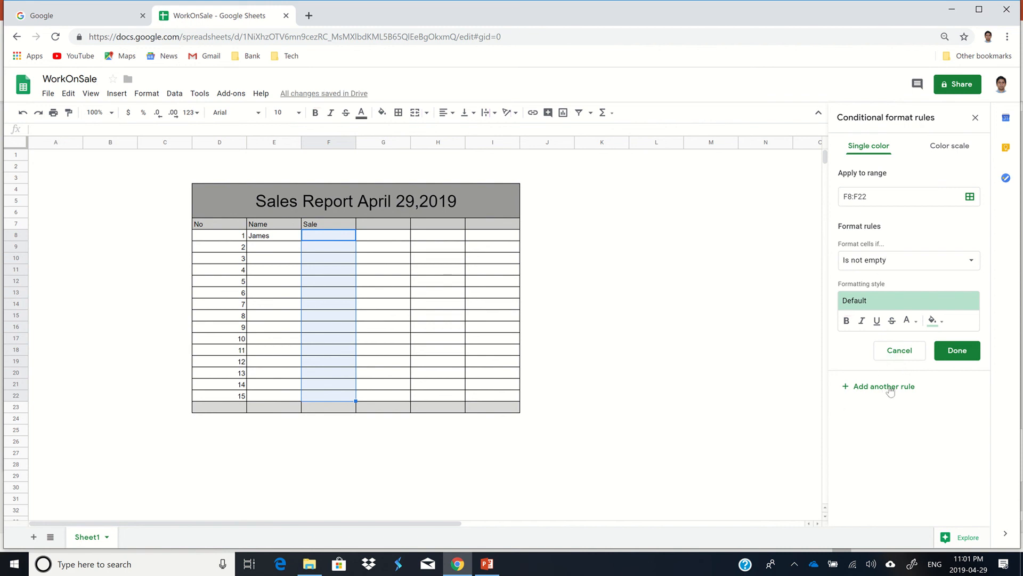
click(912, 262)
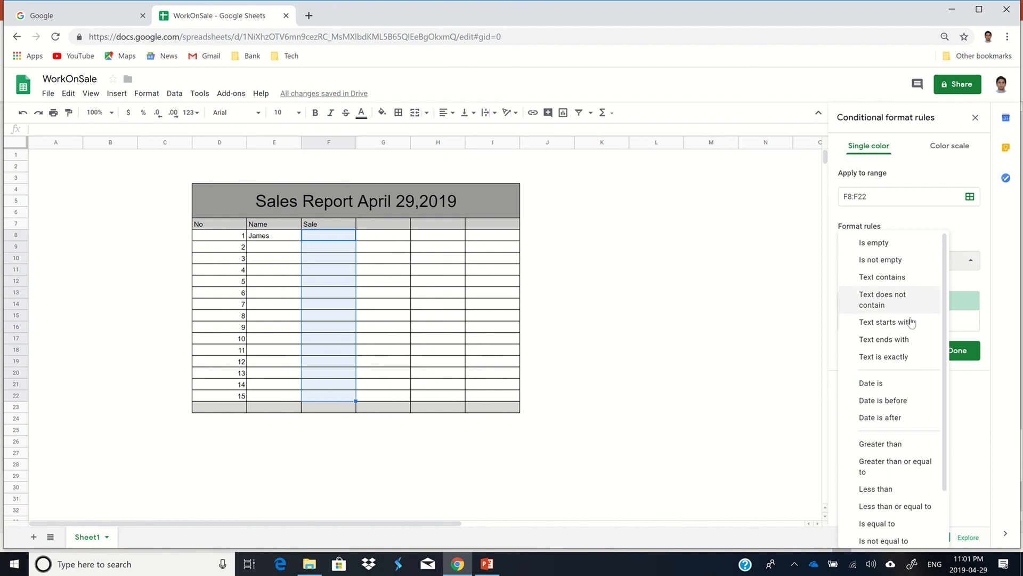
click(897, 445)
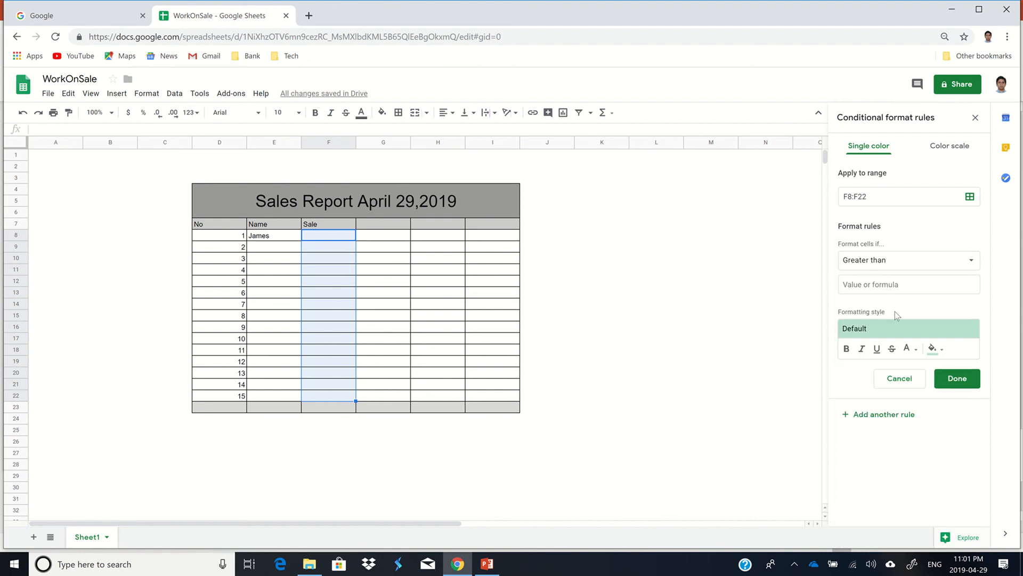
click(885, 287)
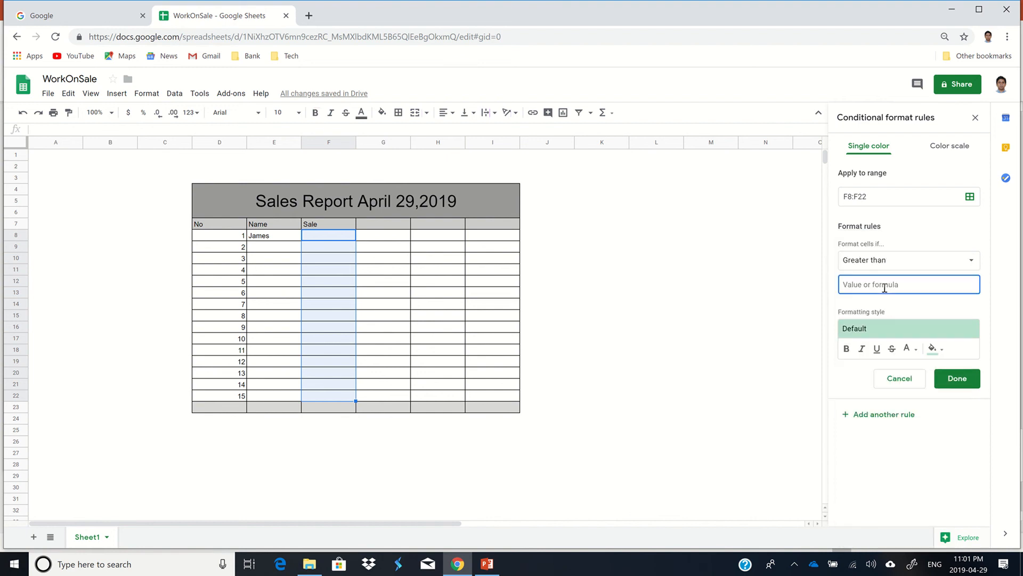
text(1000)
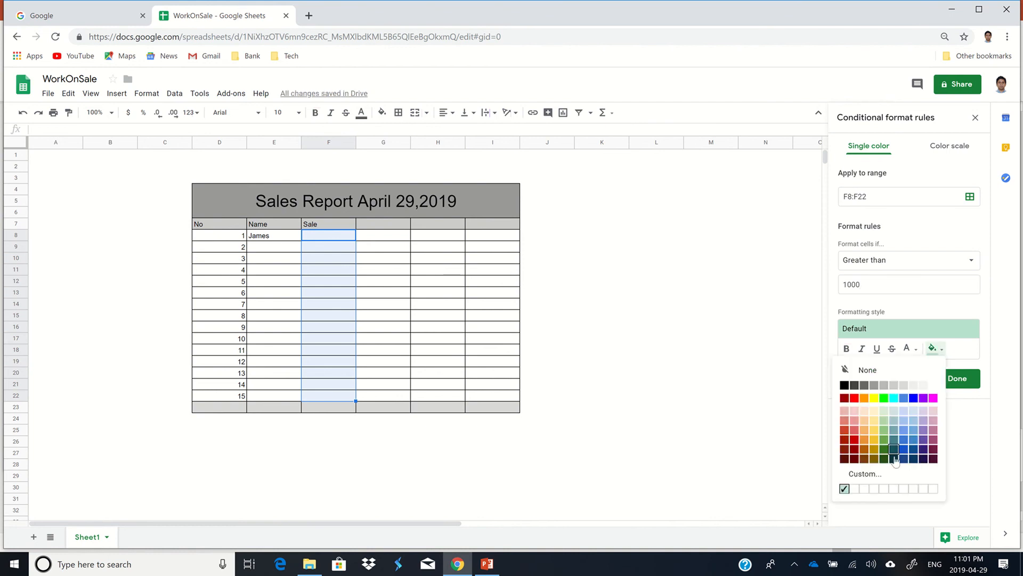
click(883, 450)
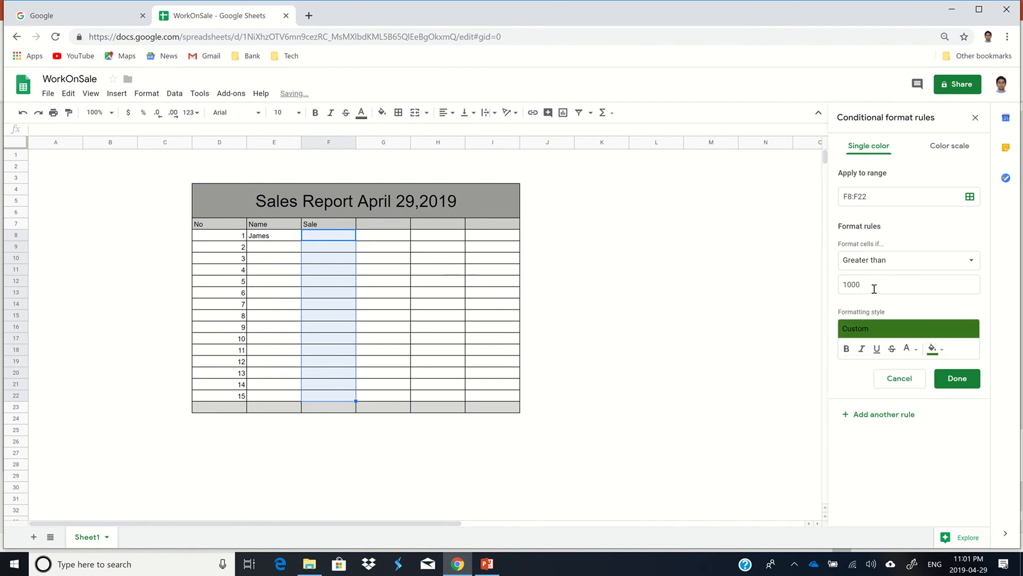
click(953, 381)
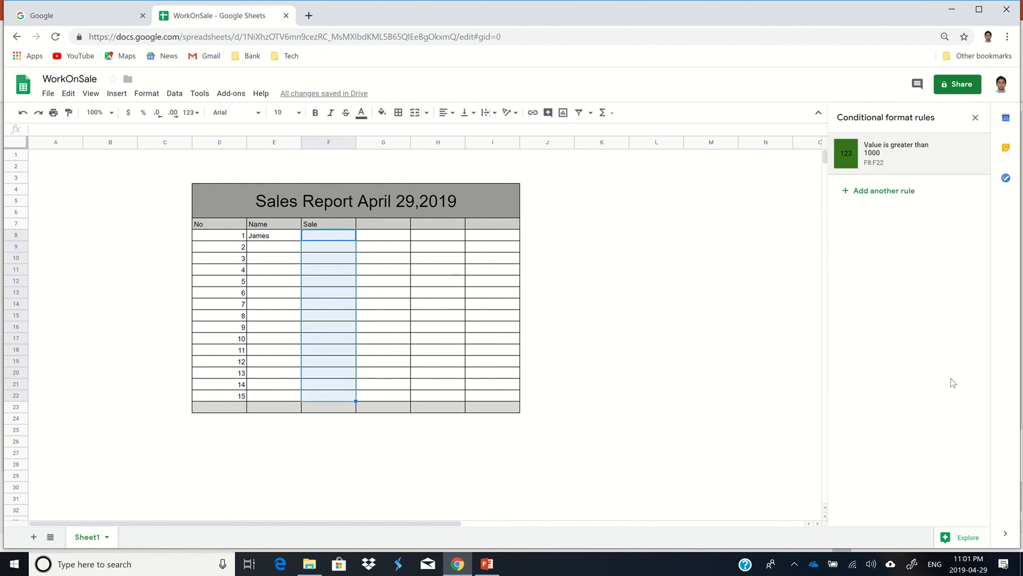
Step: Add a second conditional format rule to F8:F22 that fills cells less than 500 with red
click(877, 193)
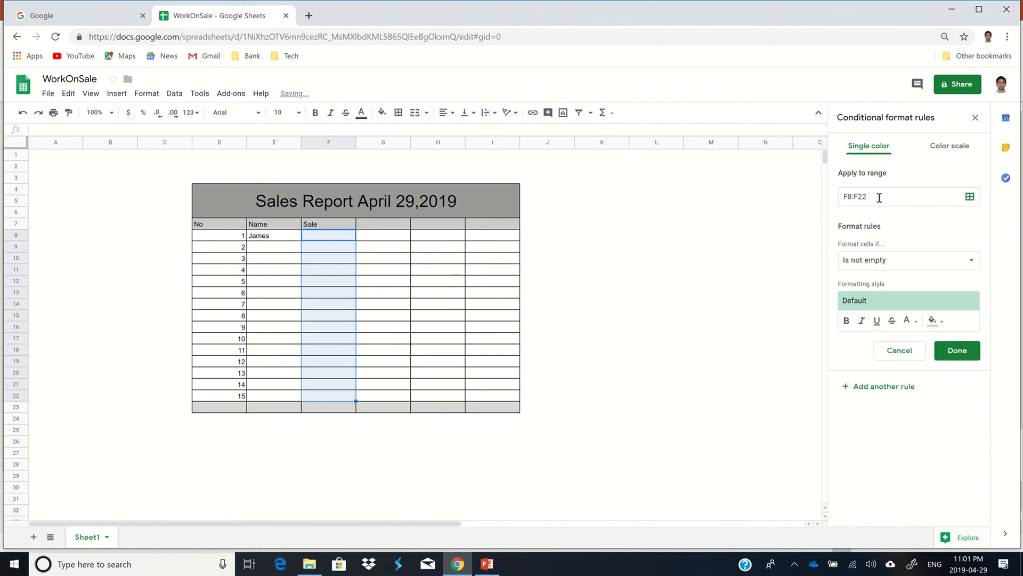
click(913, 263)
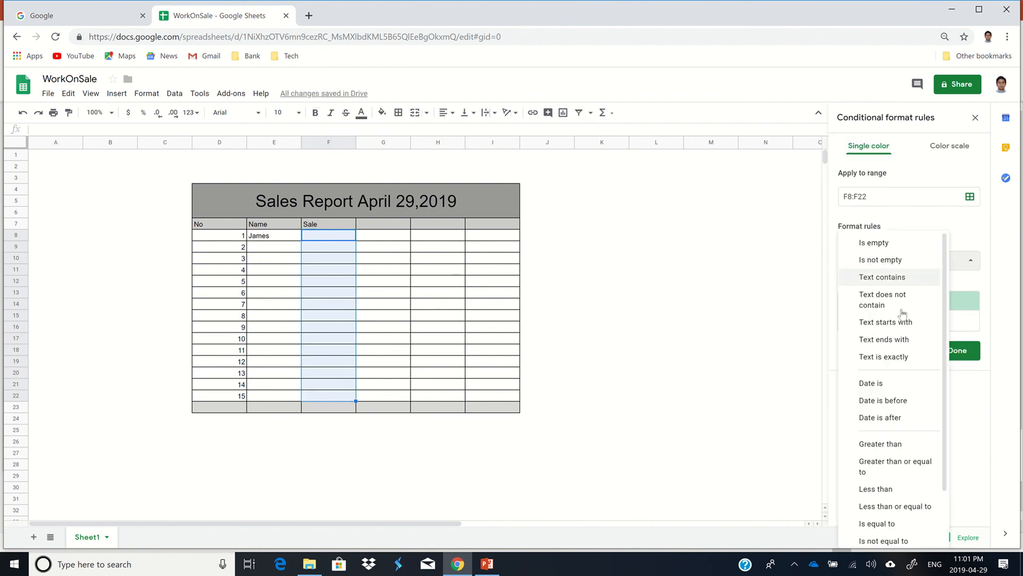
click(895, 491)
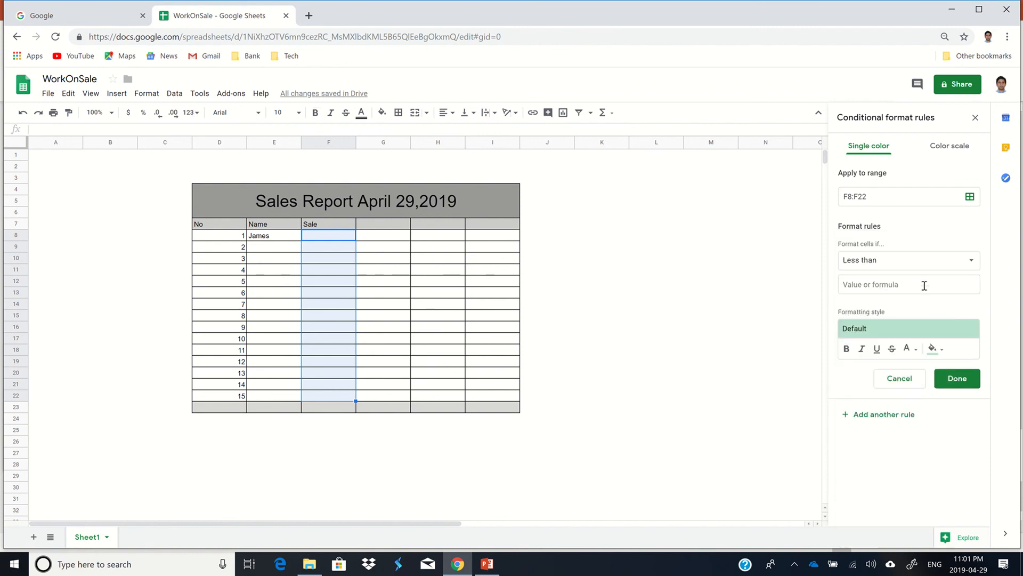
click(914, 265)
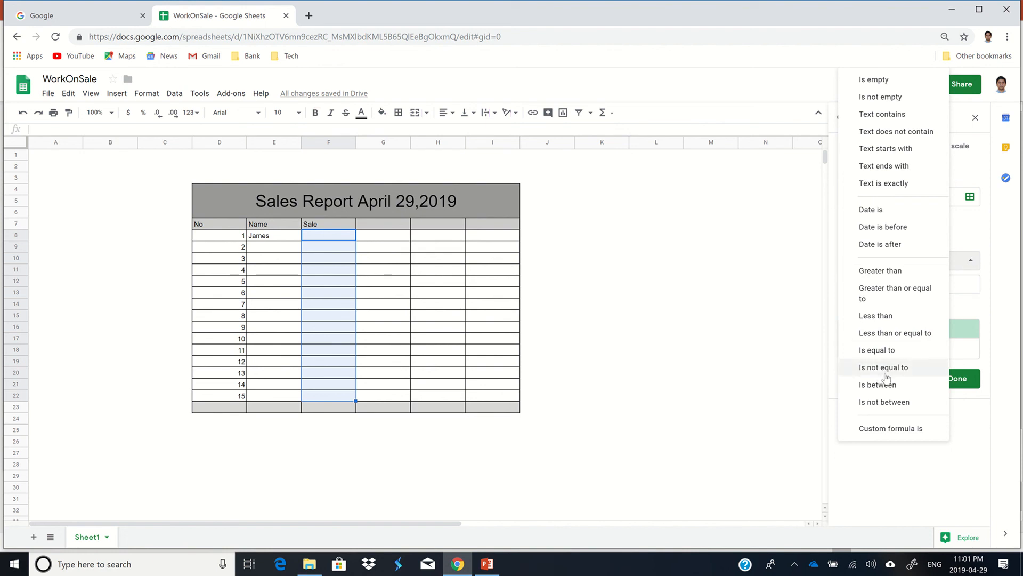
click(887, 318)
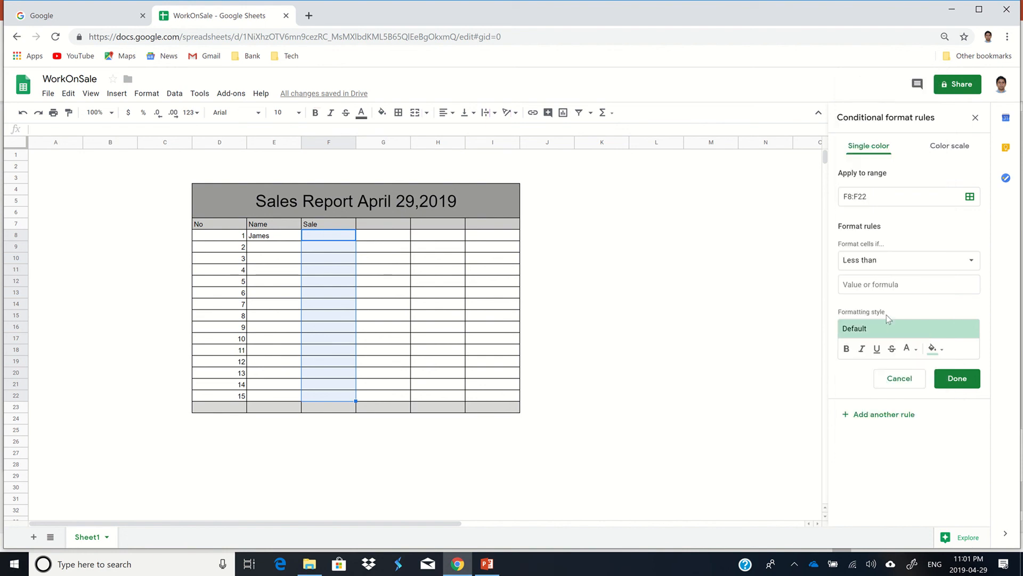
click(907, 283)
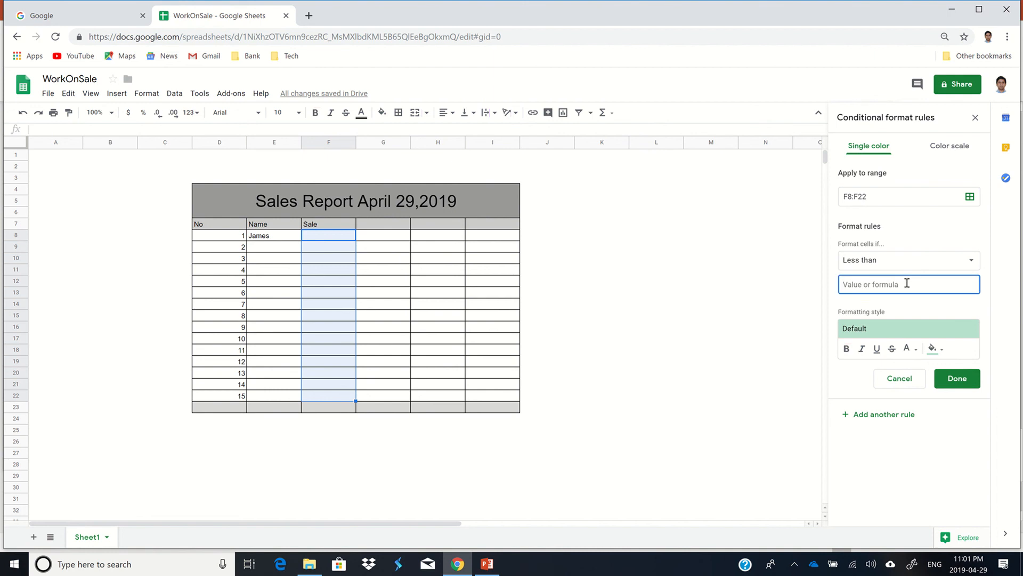
text(500)
click(943, 353)
click(855, 396)
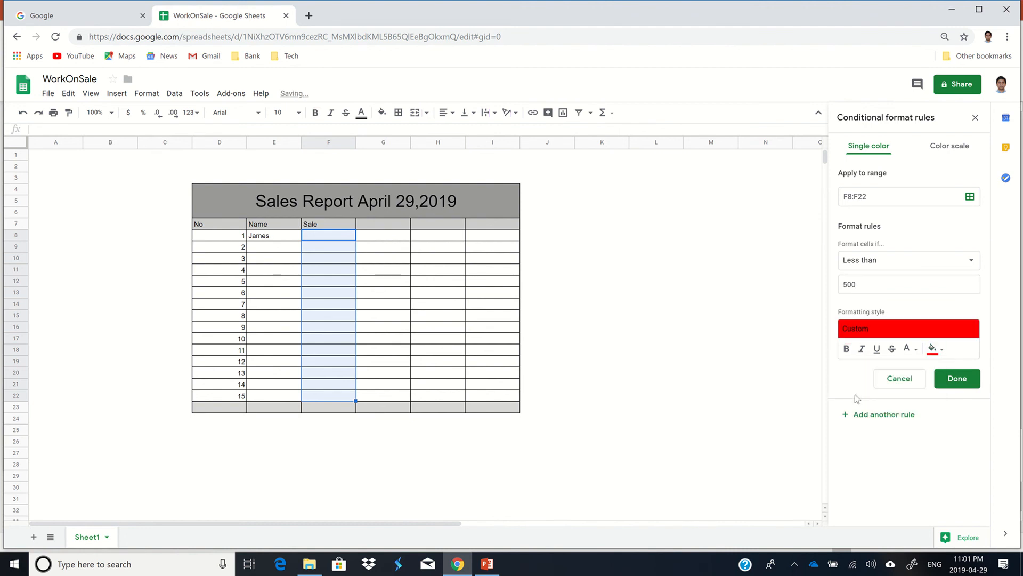
click(956, 379)
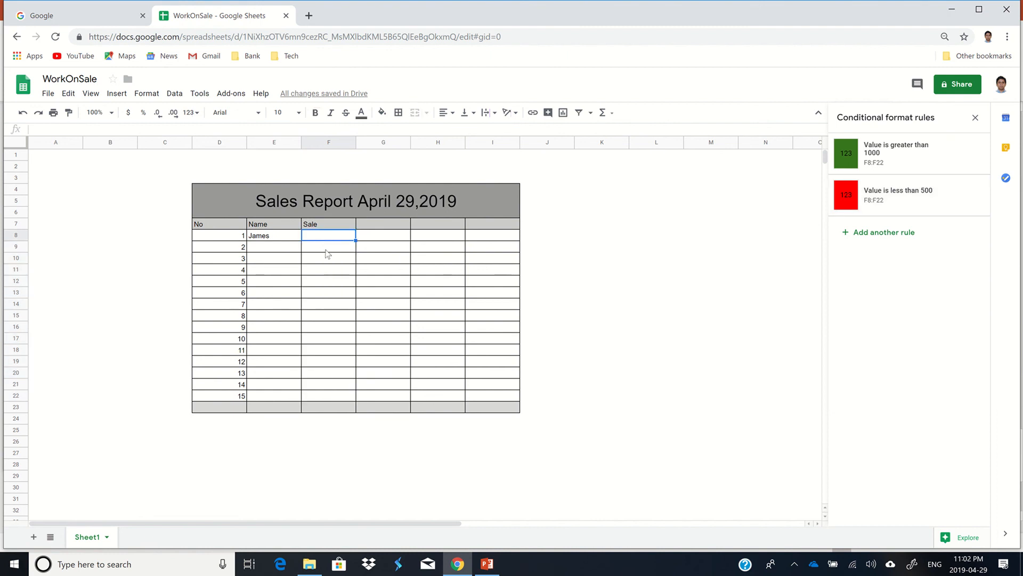
Step: Test the Sale rules by entering 125 in F8 and then replacing it with 12500
text(125)
key(Return)
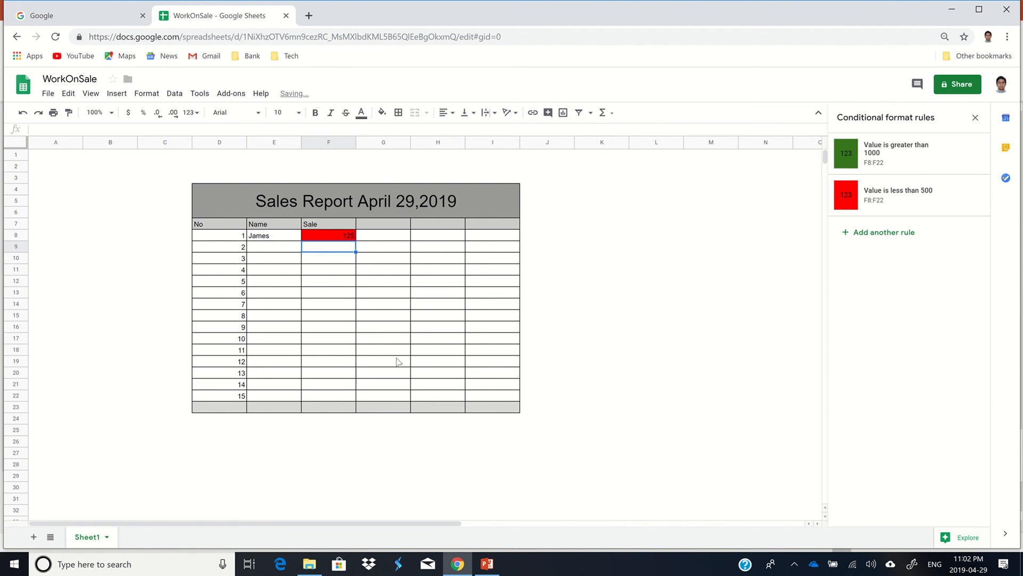
click(339, 237)
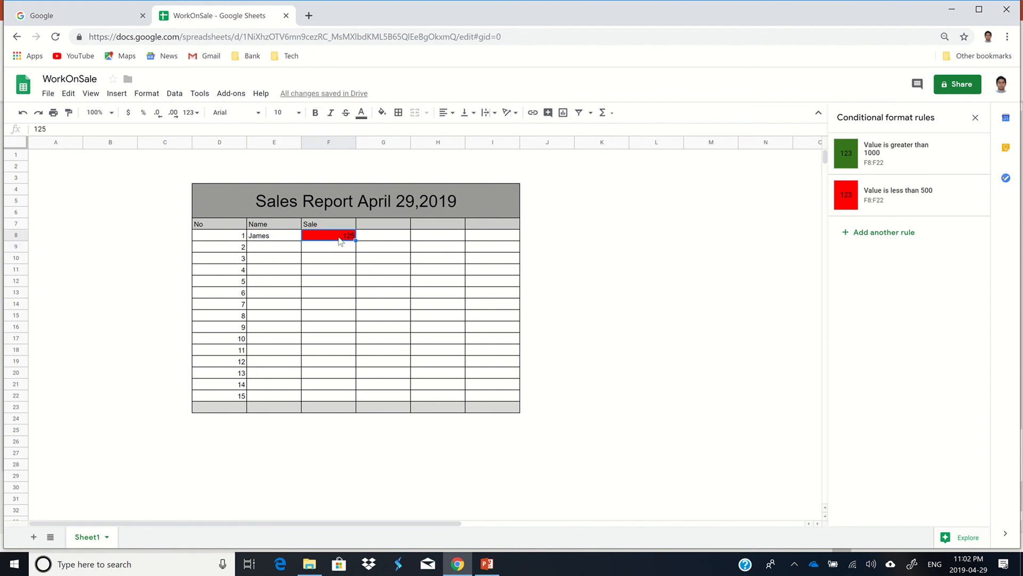
text(1)
click(342, 282)
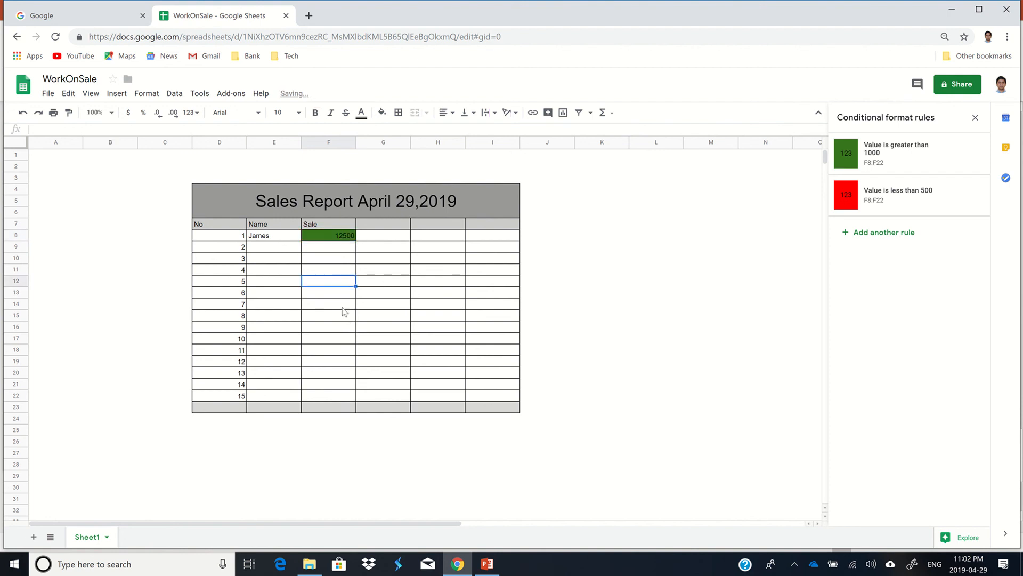
Step: Format the Sale cells F8:F22 as currency
click(326, 257)
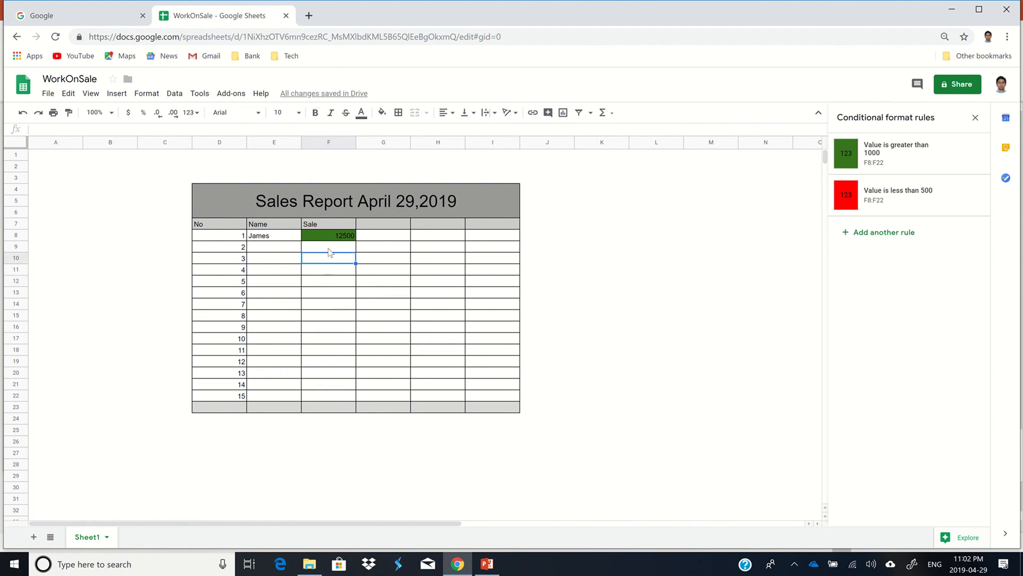
drag(326, 237, 330, 269)
drag(332, 323, 334, 396)
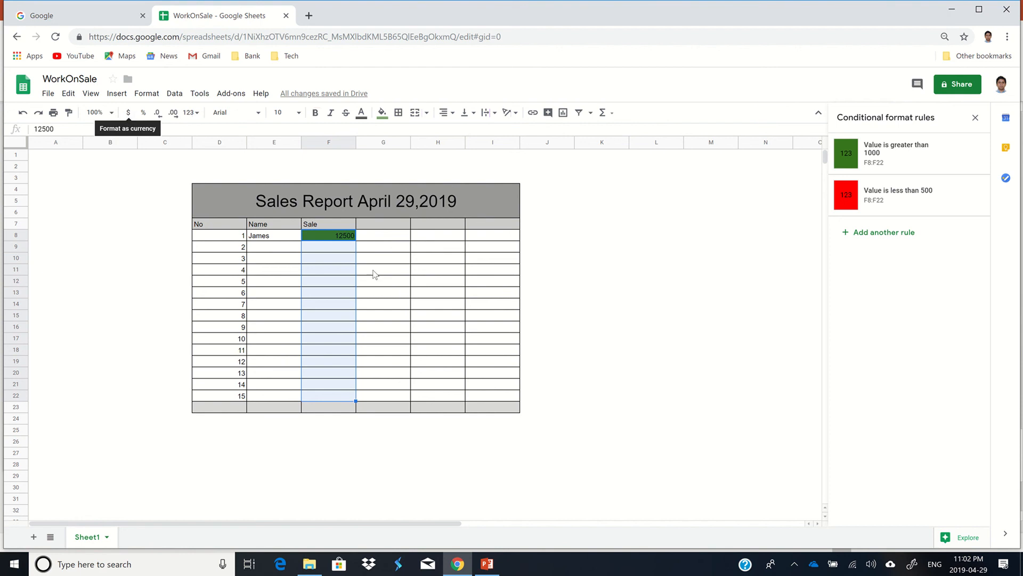
click(129, 113)
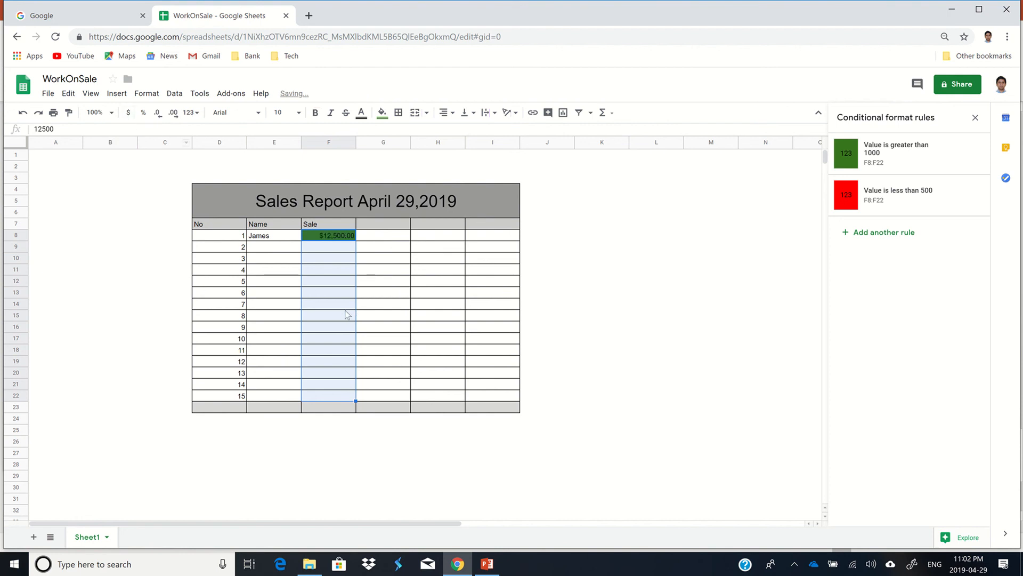
click(332, 328)
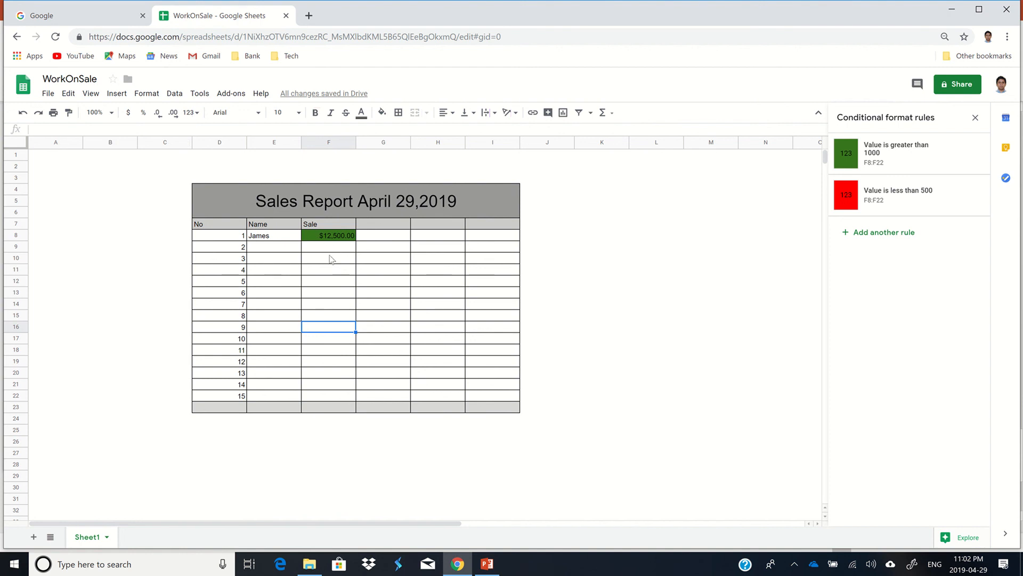
Step: Enter the header "Date" in G7
click(390, 226)
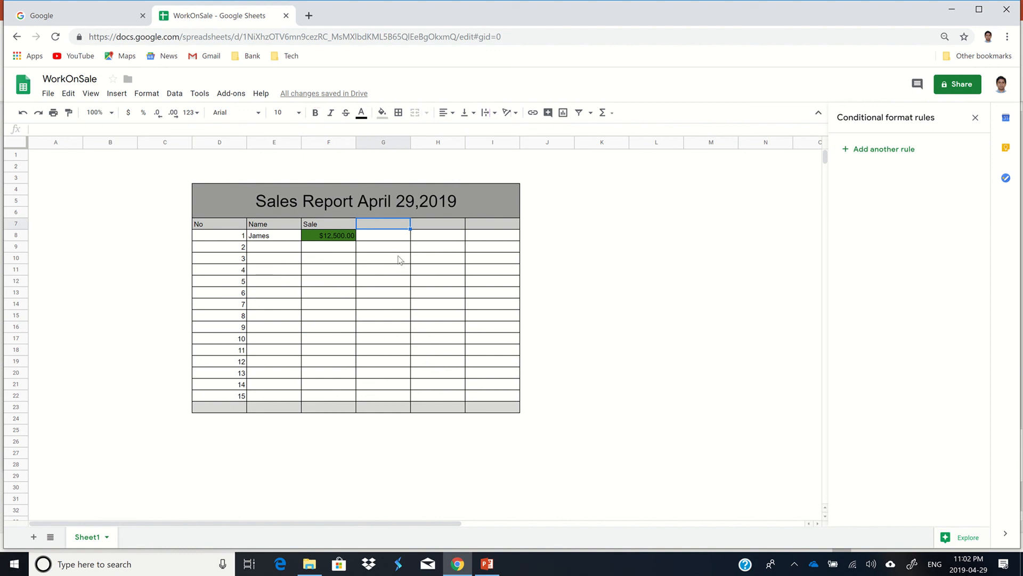
text(Date)
click(393, 320)
mouse_move(427, 20)
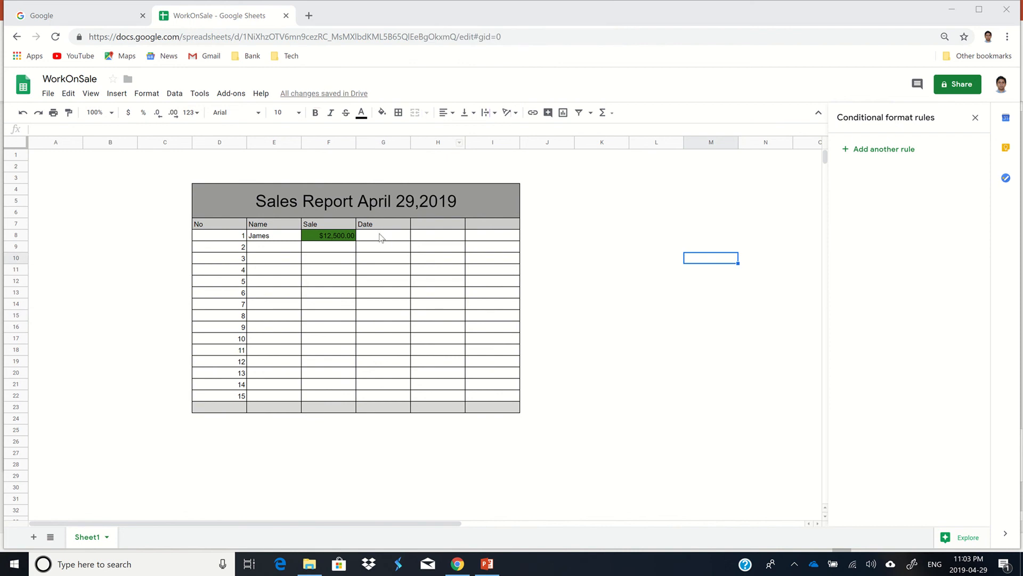
Step: Apply the Date number format to cells G8:G22
drag(393, 237, 388, 399)
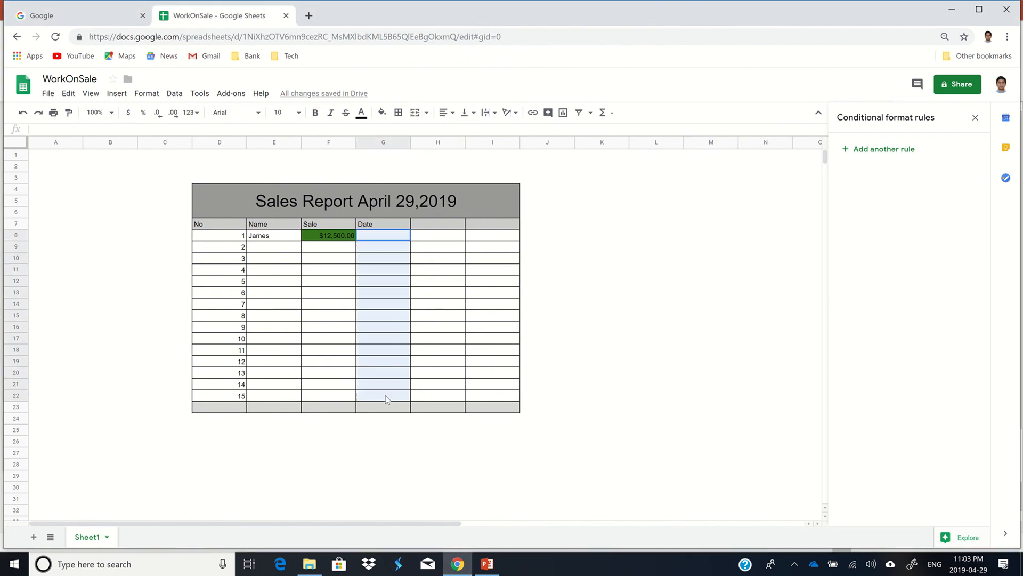
click(147, 95)
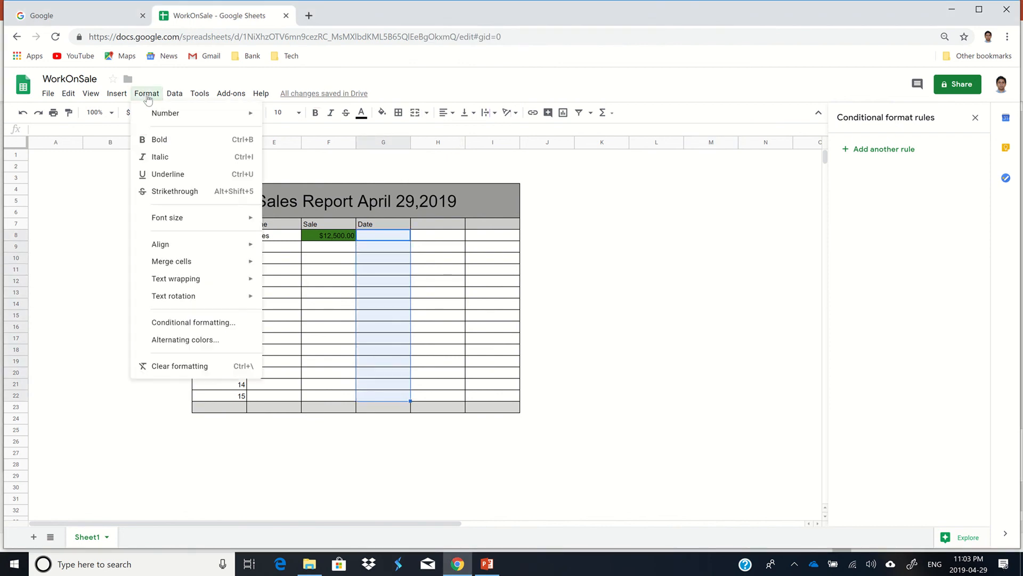
mouse_move(156, 117)
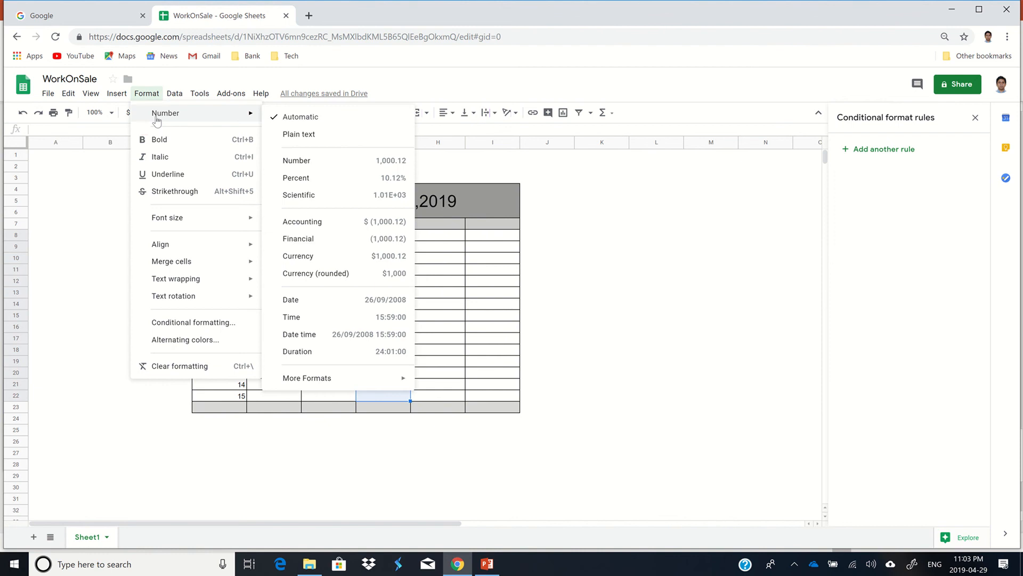
click(317, 308)
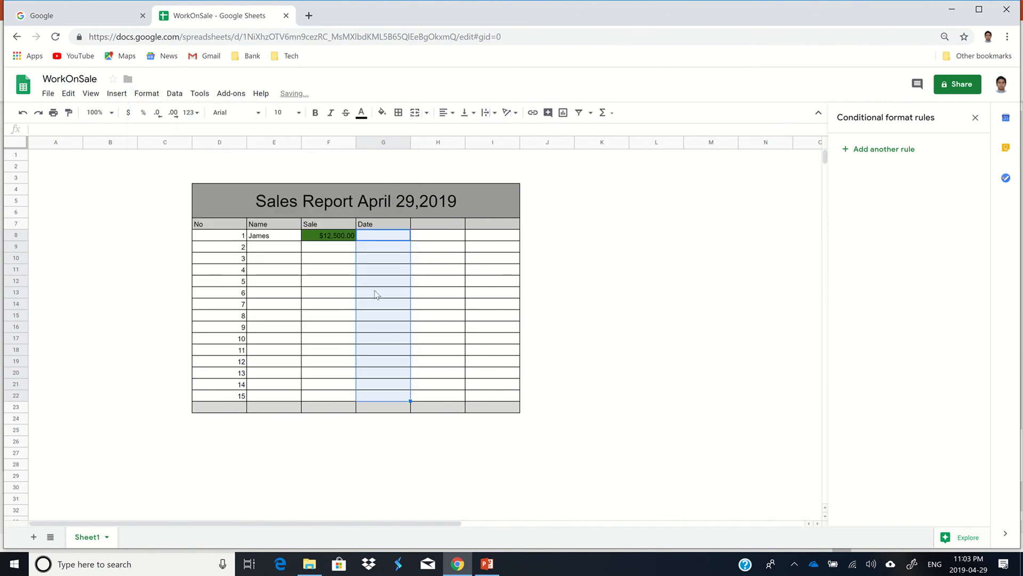
Step: Enter the date May 25,2019 in G8 for the first salesperson
click(381, 240)
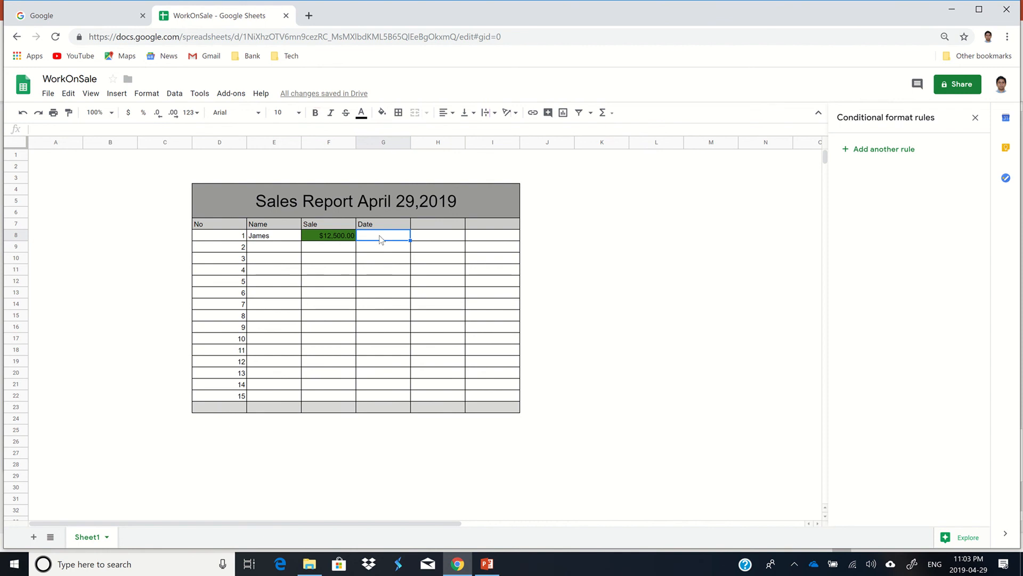
text(M)
text(ay)
text(,)
text(25)
text(,2019)
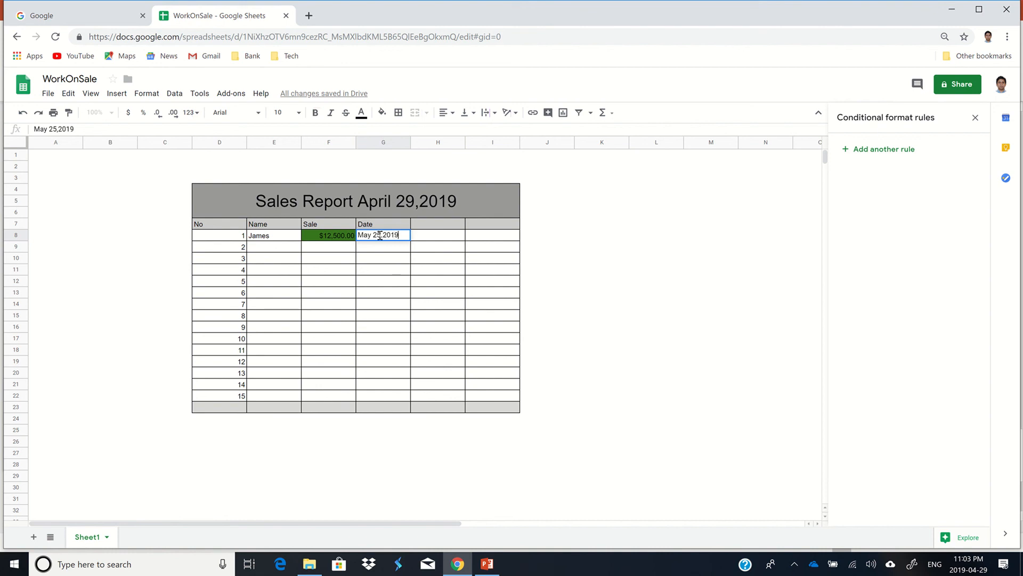
key(Return)
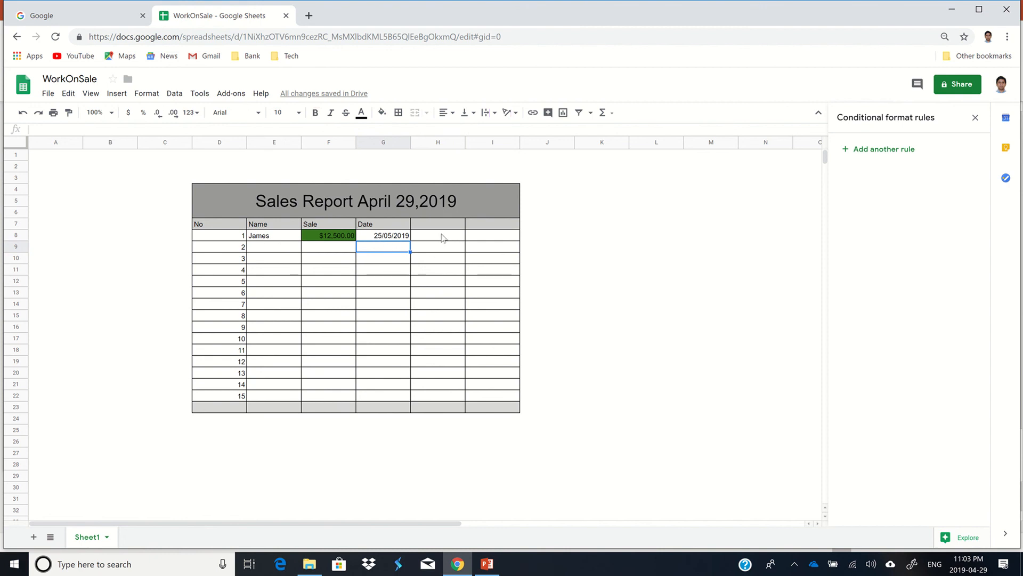
Step: Enter the header "Commission" in H7
click(438, 226)
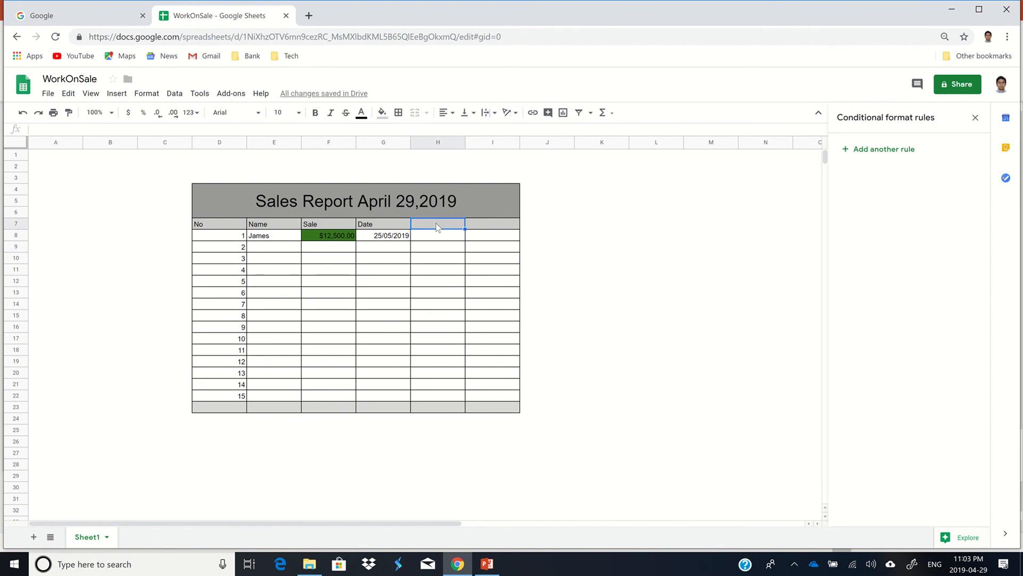
text(Commis)
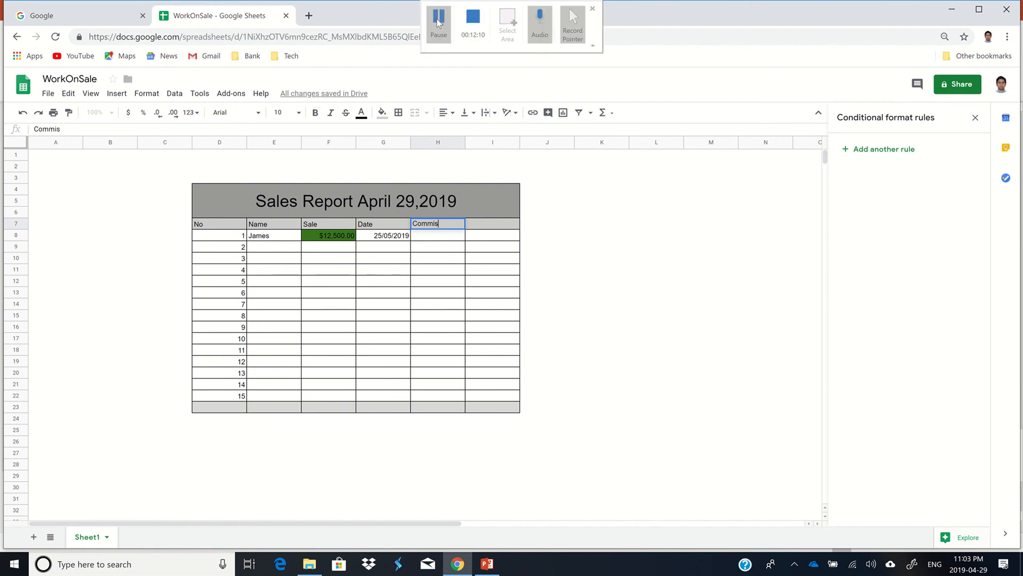
click(438, 20)
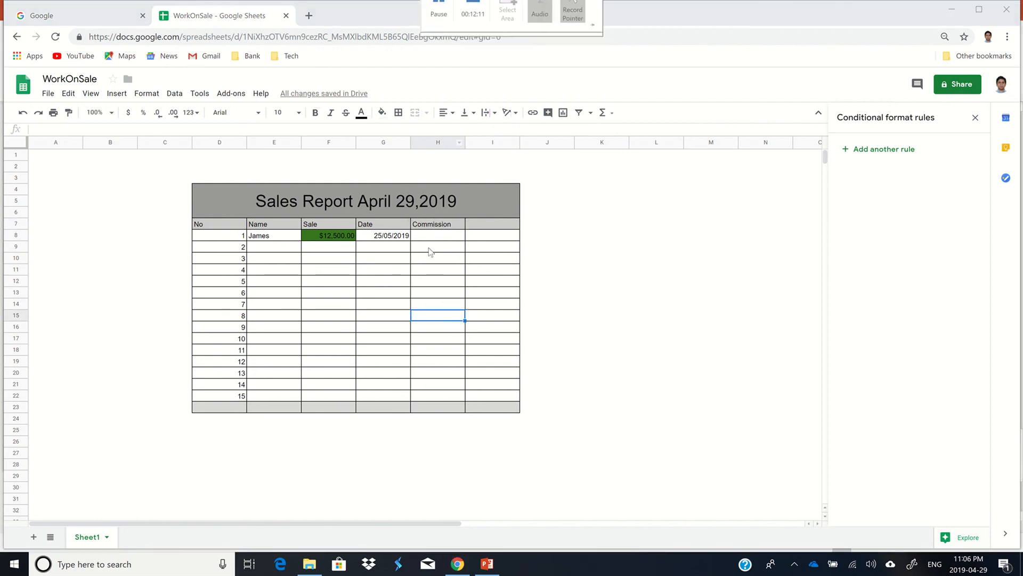
Step: Enter the commission formula =F8*(if(F8>1000,12%,10%)) in H8
click(429, 240)
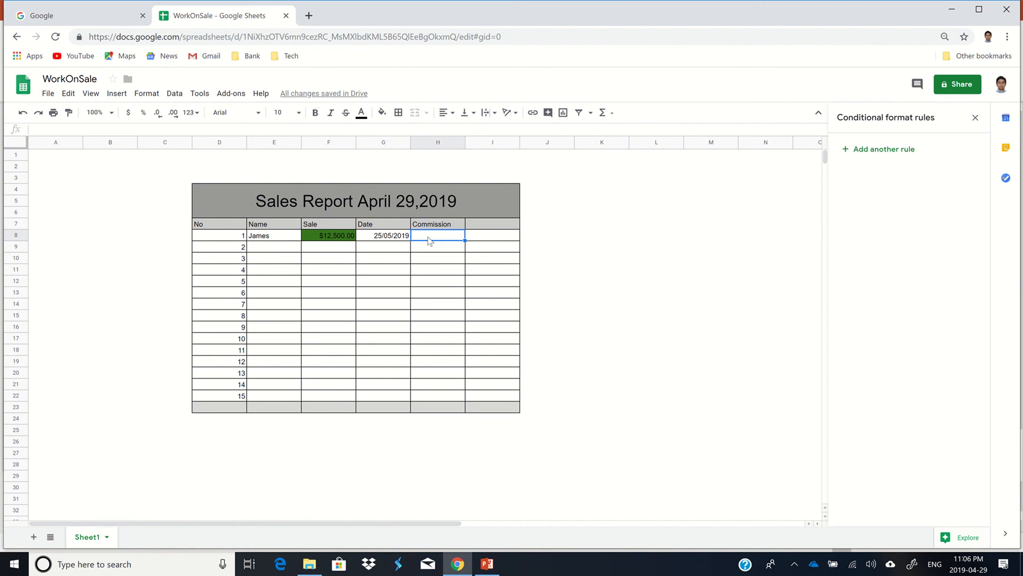
text(=)
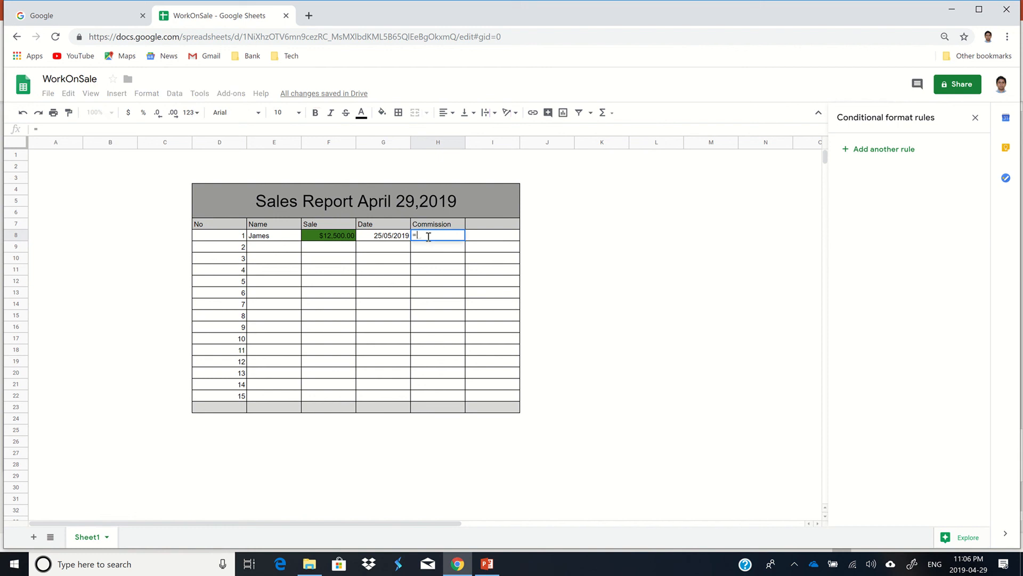
click(337, 240)
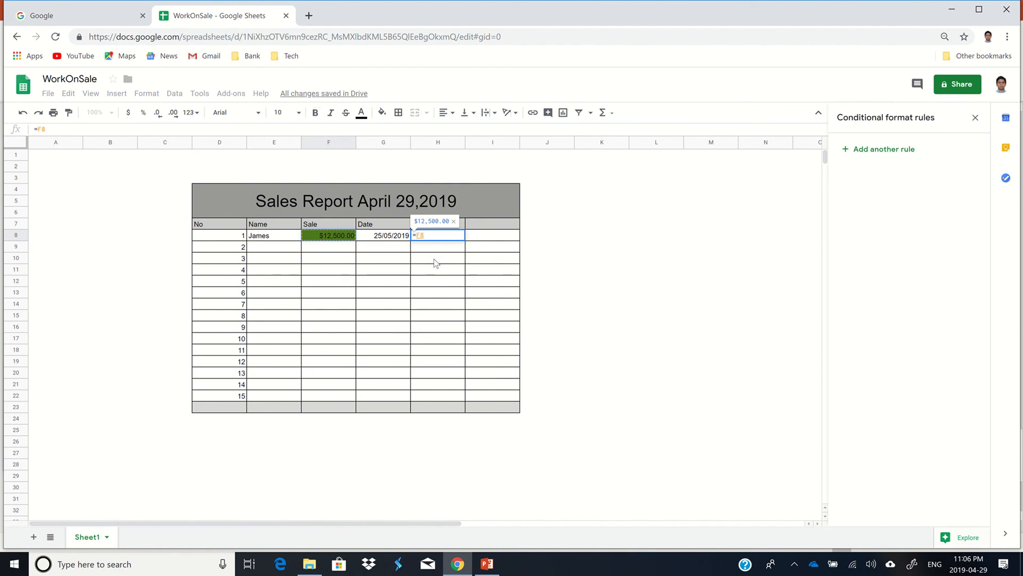
text(*)
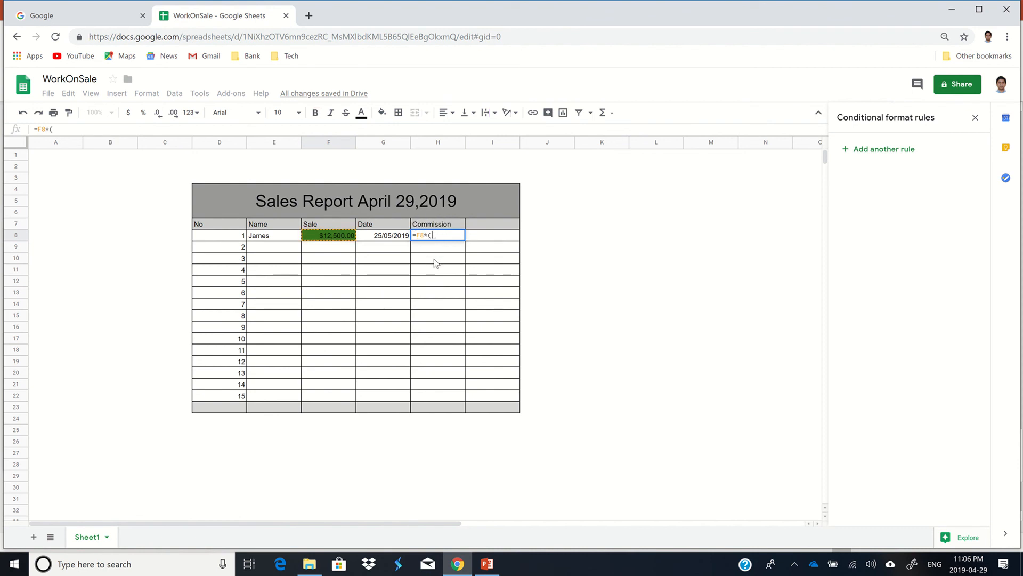
text((if)
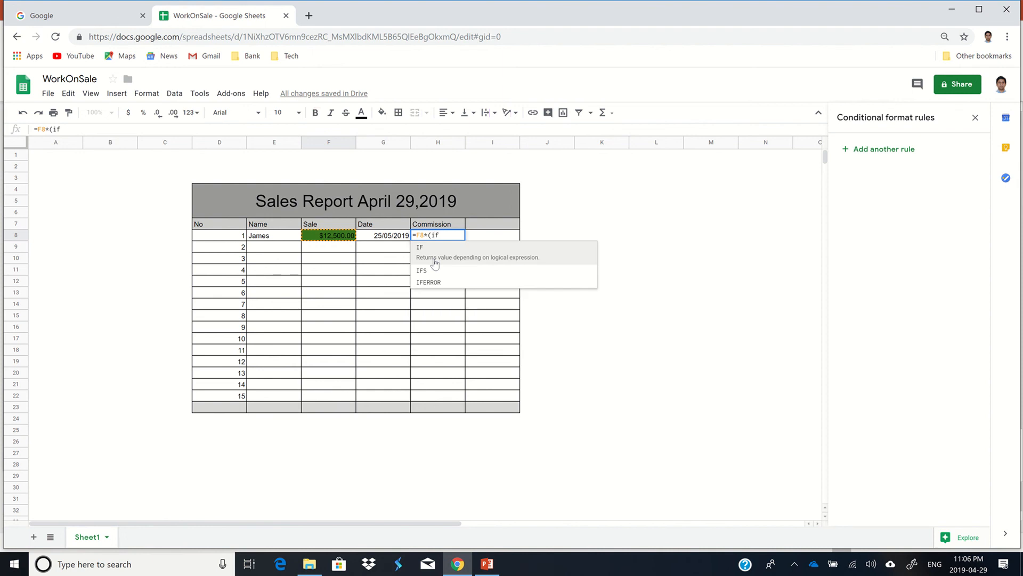
text(()
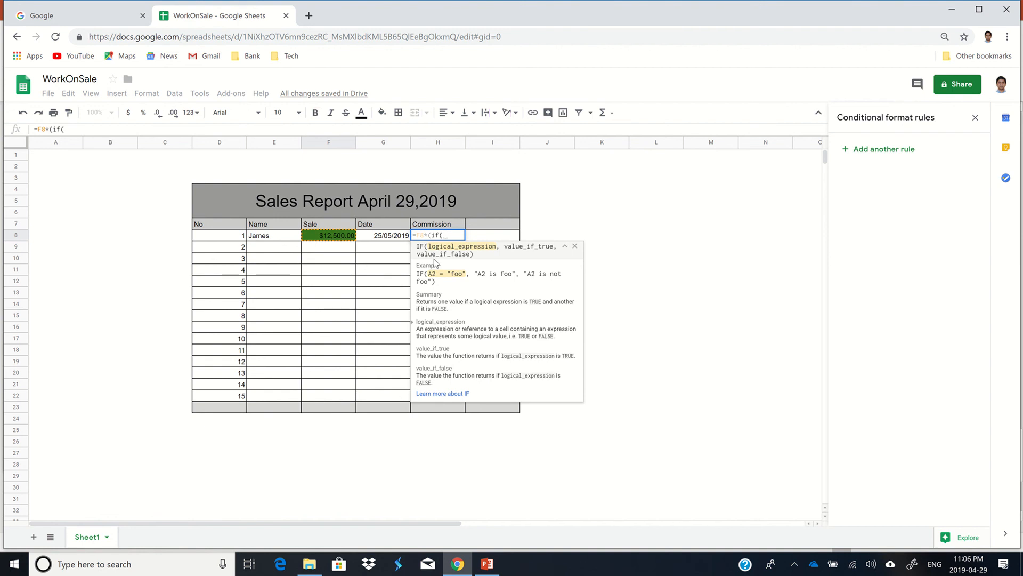
click(330, 240)
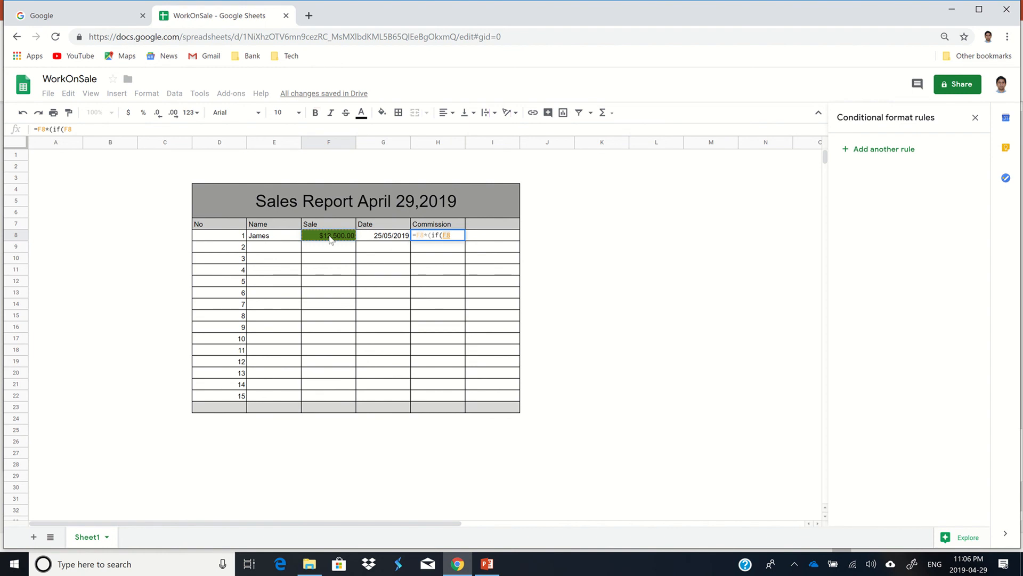
text(>)
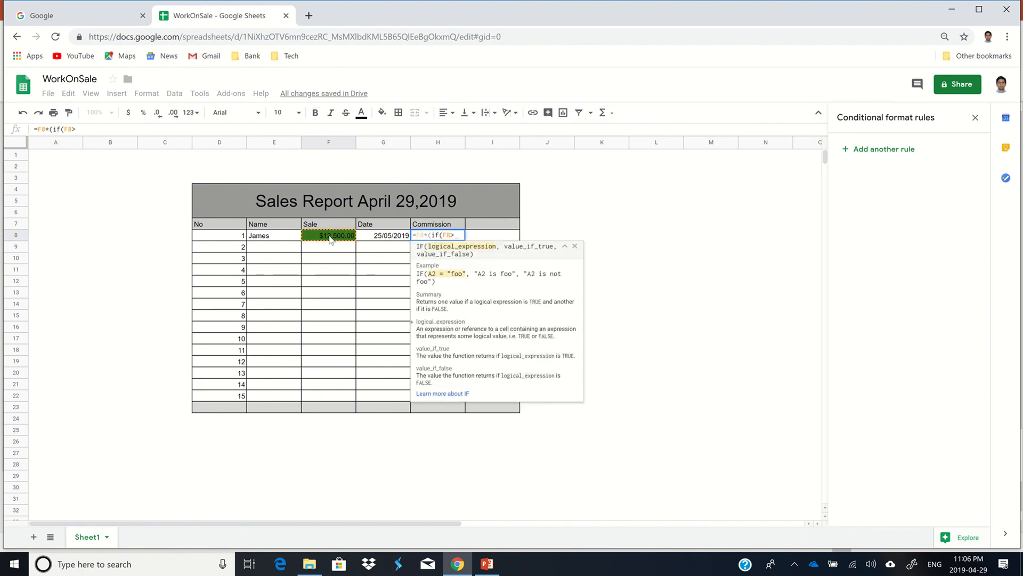
text(100)
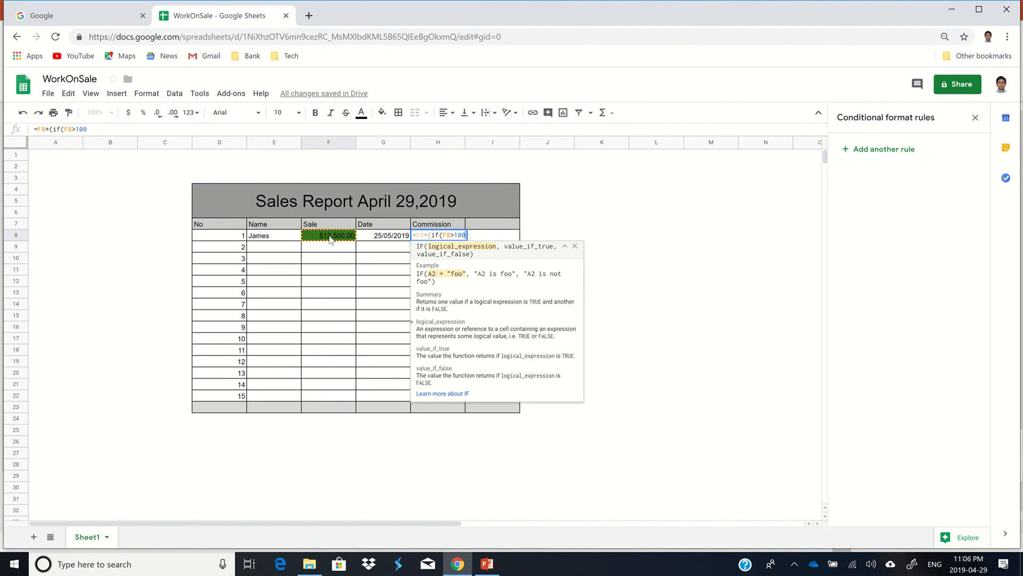
text(0,12)
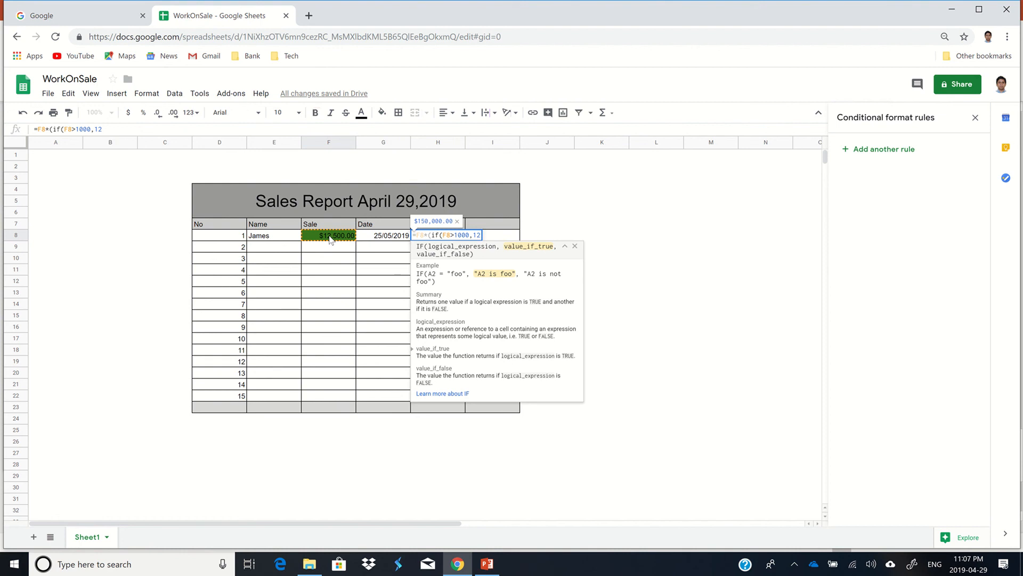
text(%)
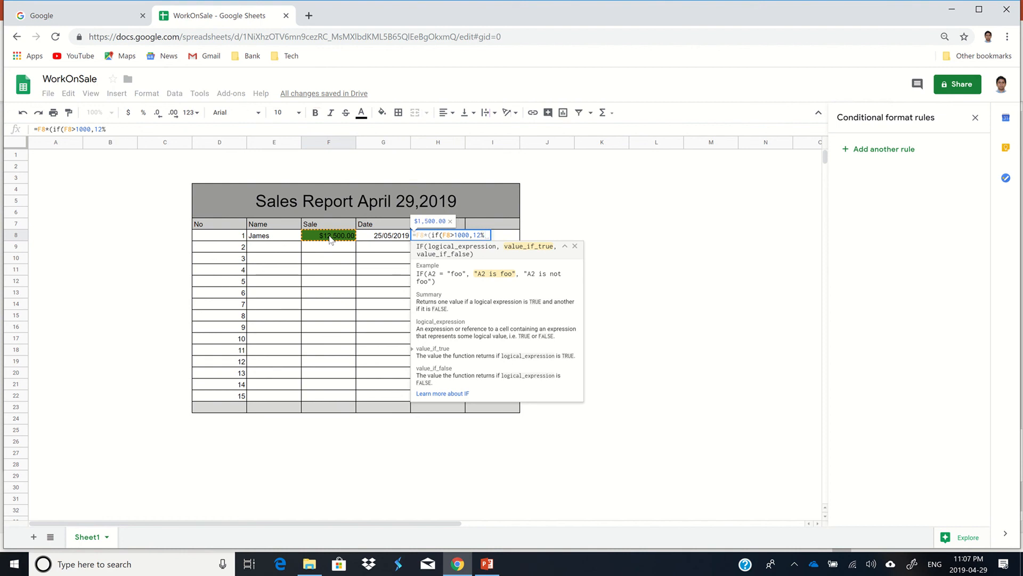
text(,)
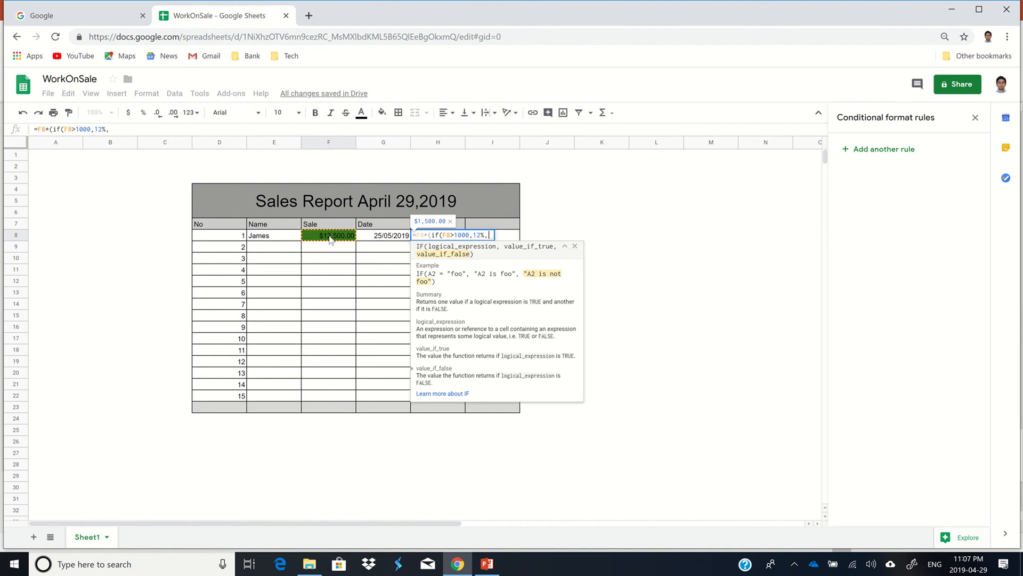
text(10)
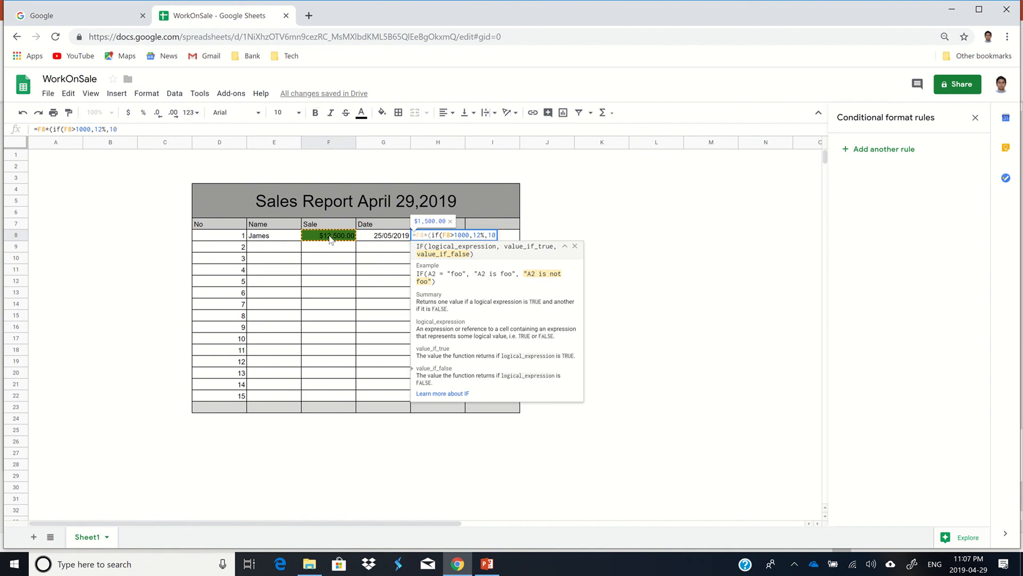
text(%)
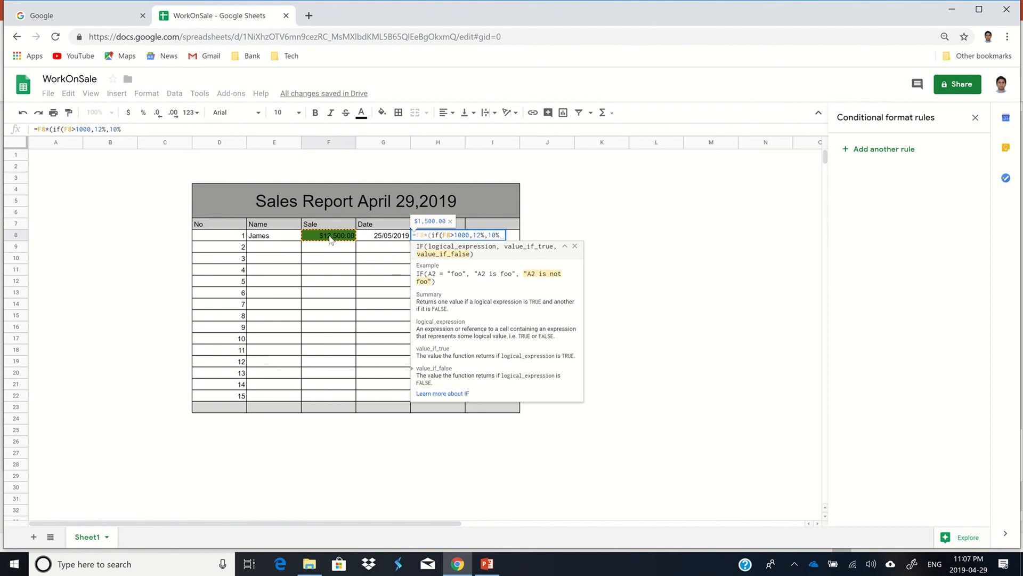
text())
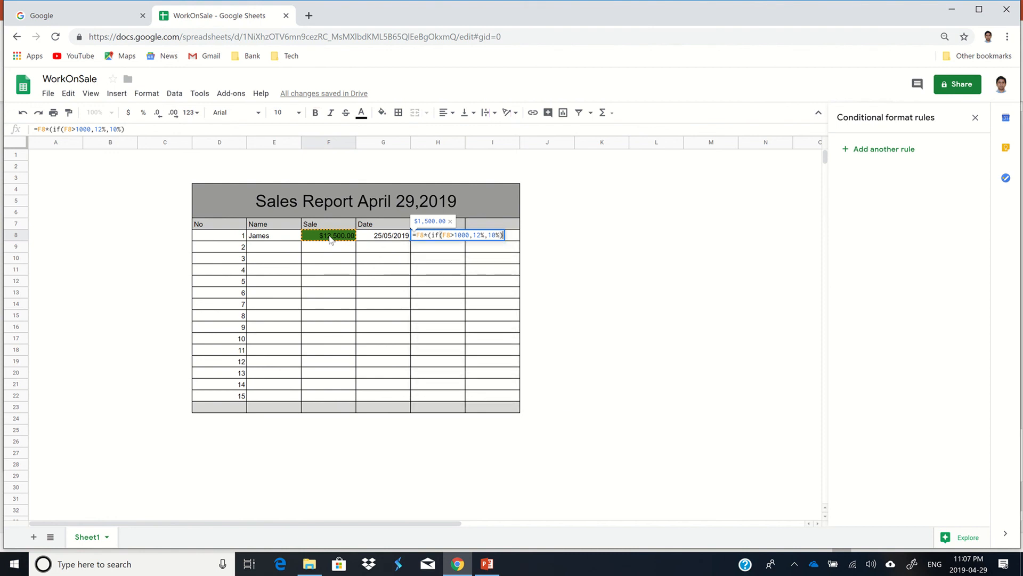
text())
key(Return)
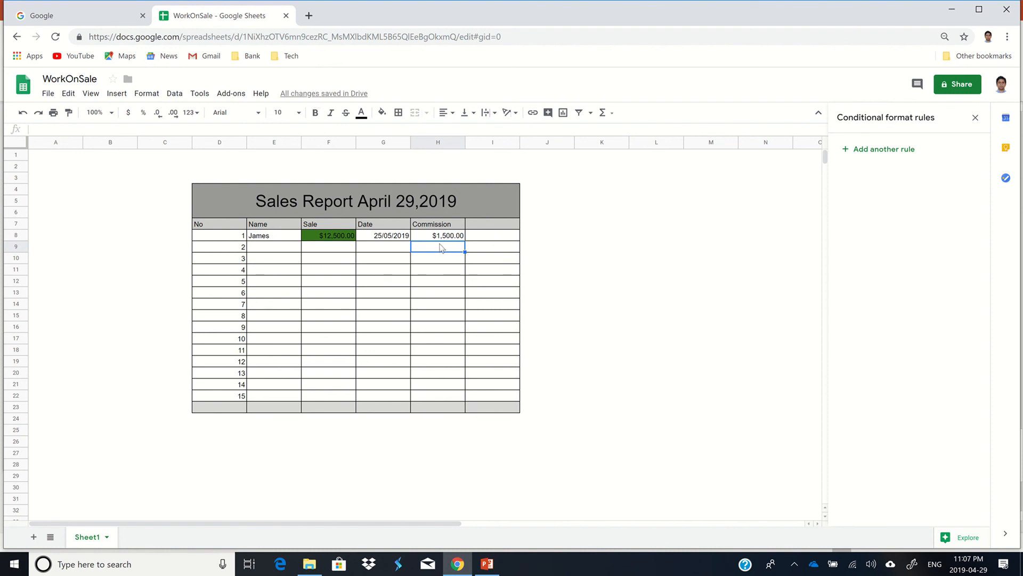
click(330, 240)
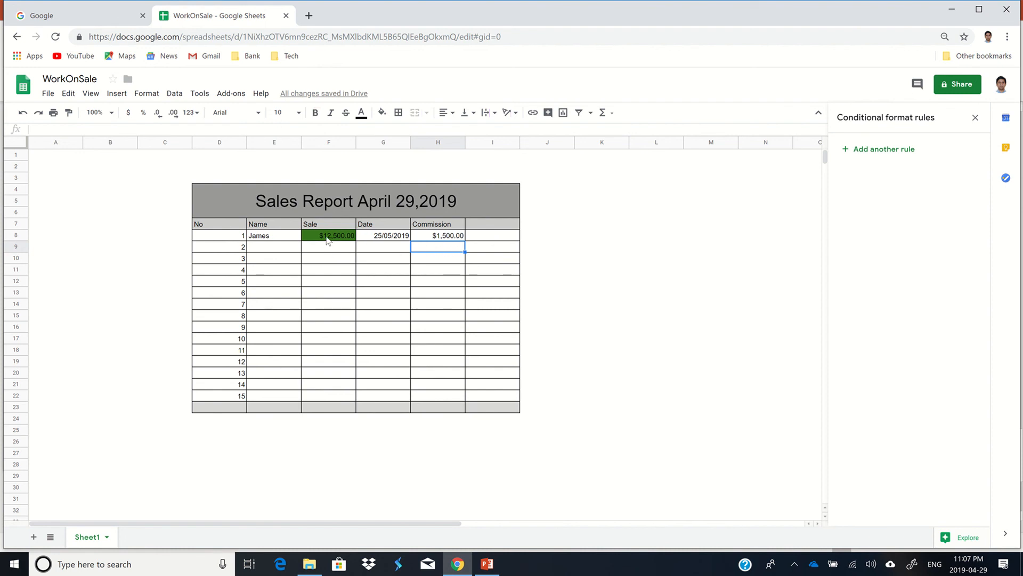
click(387, 238)
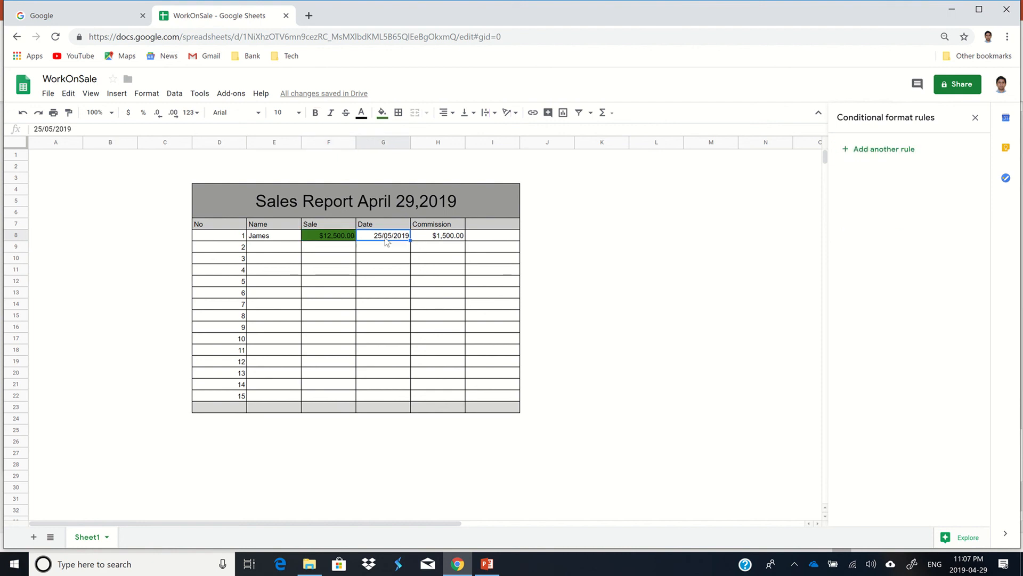
click(437, 240)
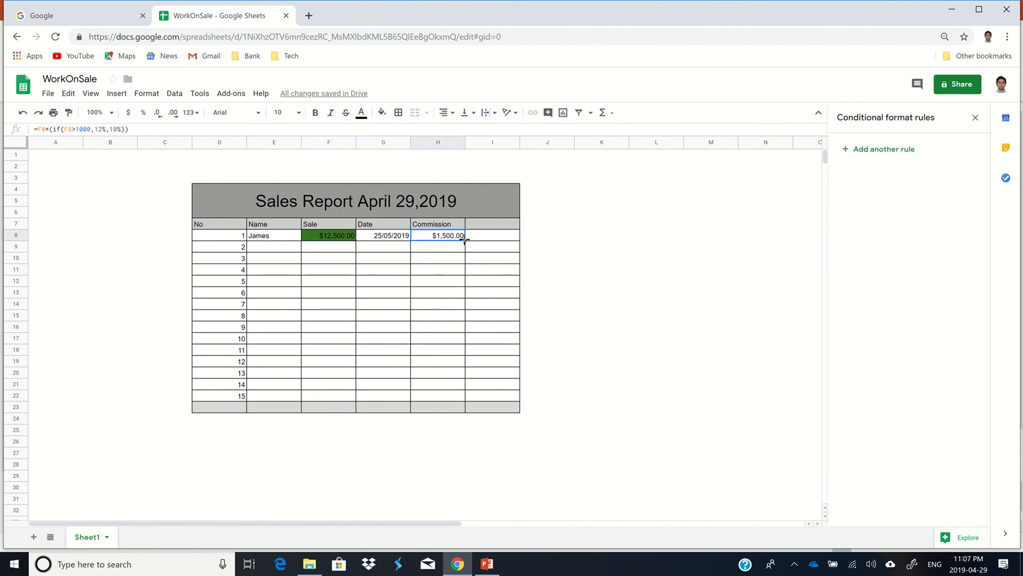
Step: Enter the second salesperson's name in E9 and a sale of 200 in F9
click(329, 254)
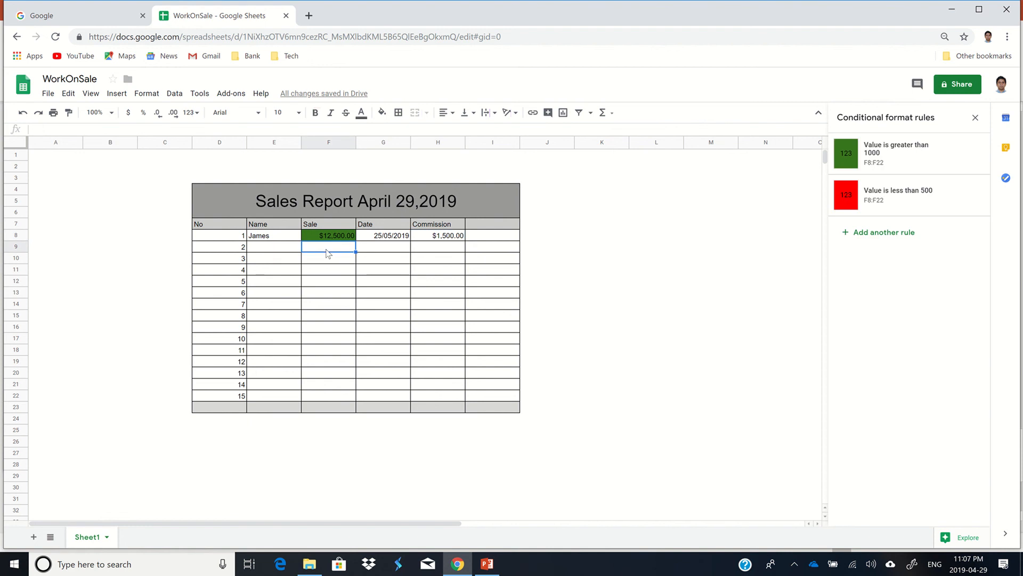
click(261, 252)
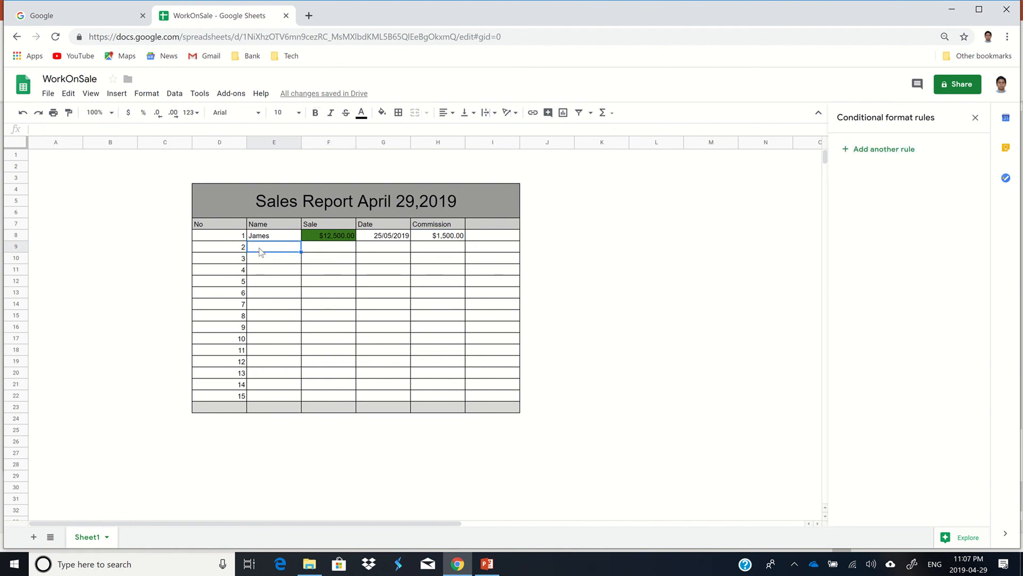
text(Jon)
click(326, 252)
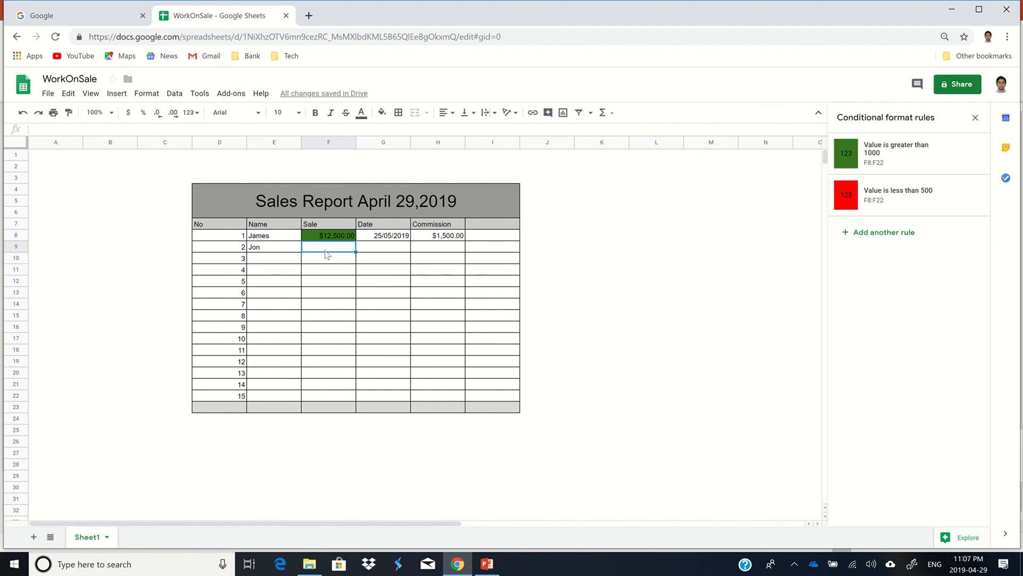
text(200)
key(Return)
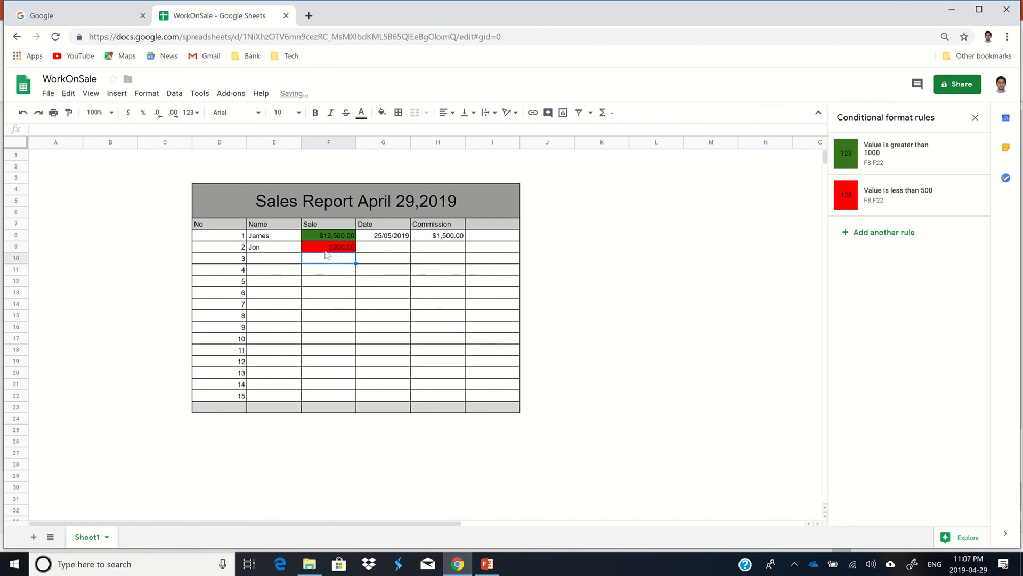
Step: Enter the date may 10,2019 in G9 for the second salesperson
click(390, 249)
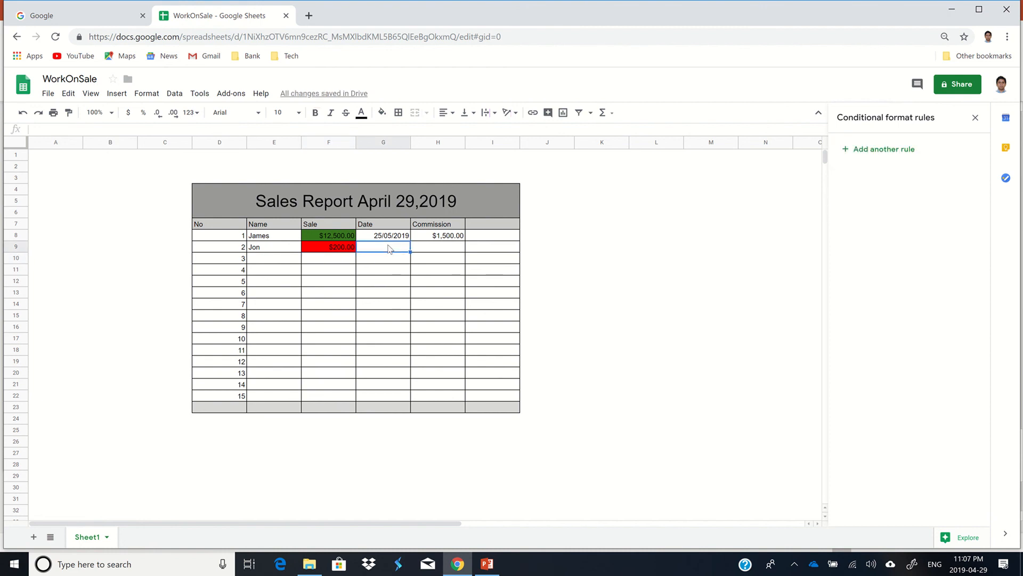
text(may 10,2)
text(019)
key(Return)
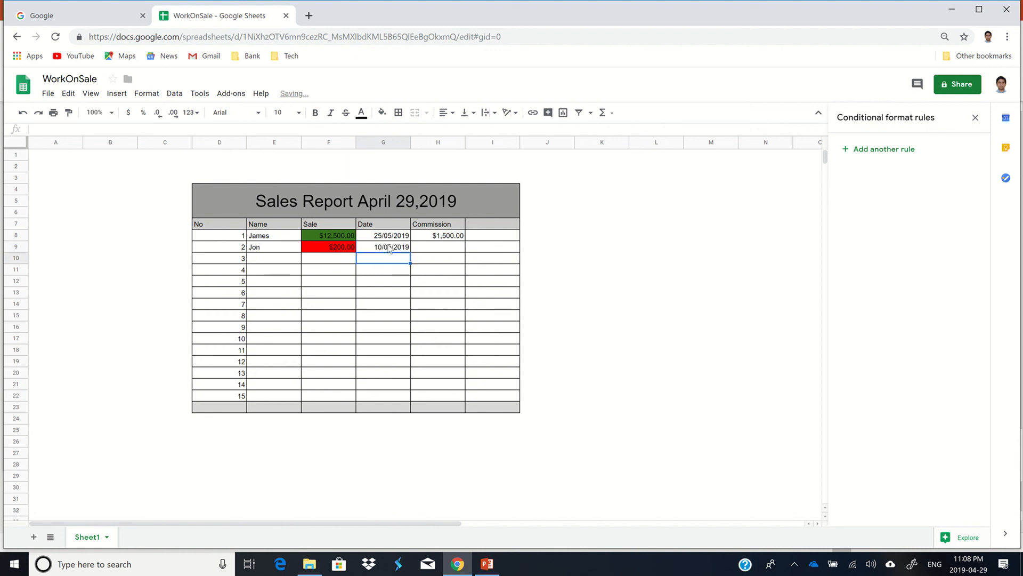
Step: Fill the commission formula from H8 down through H22
click(454, 249)
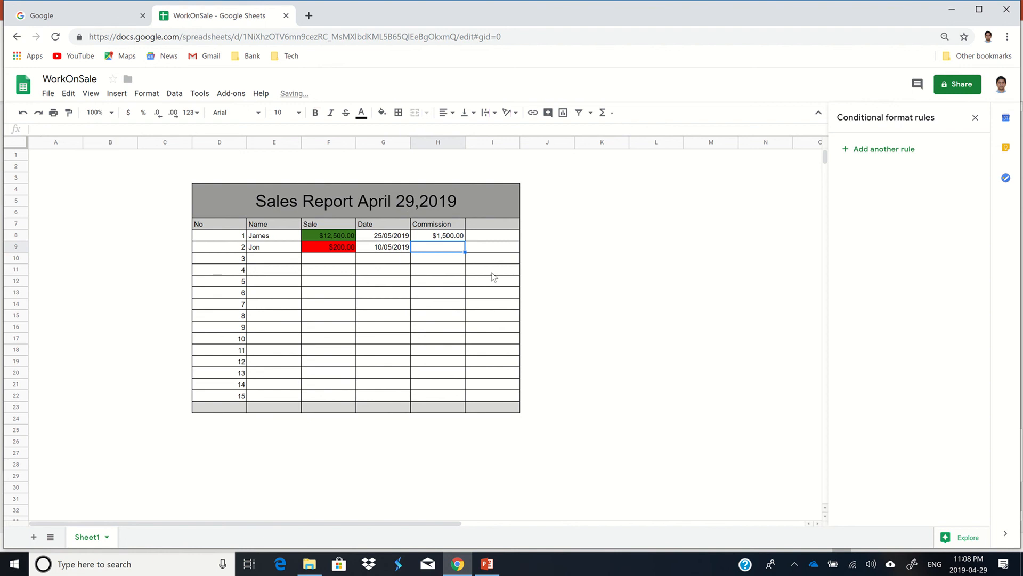
click(453, 235)
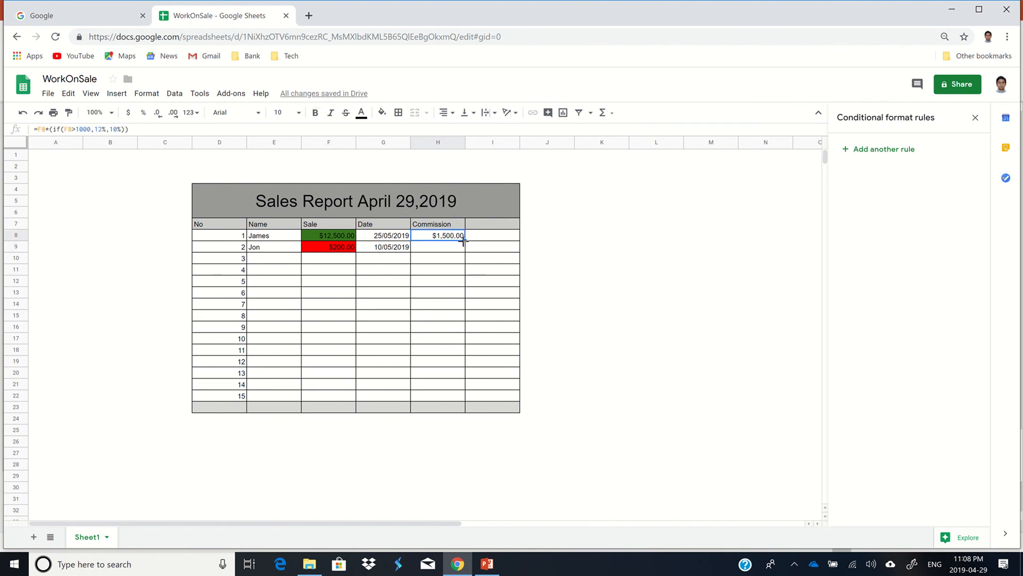
drag(463, 274, 465, 398)
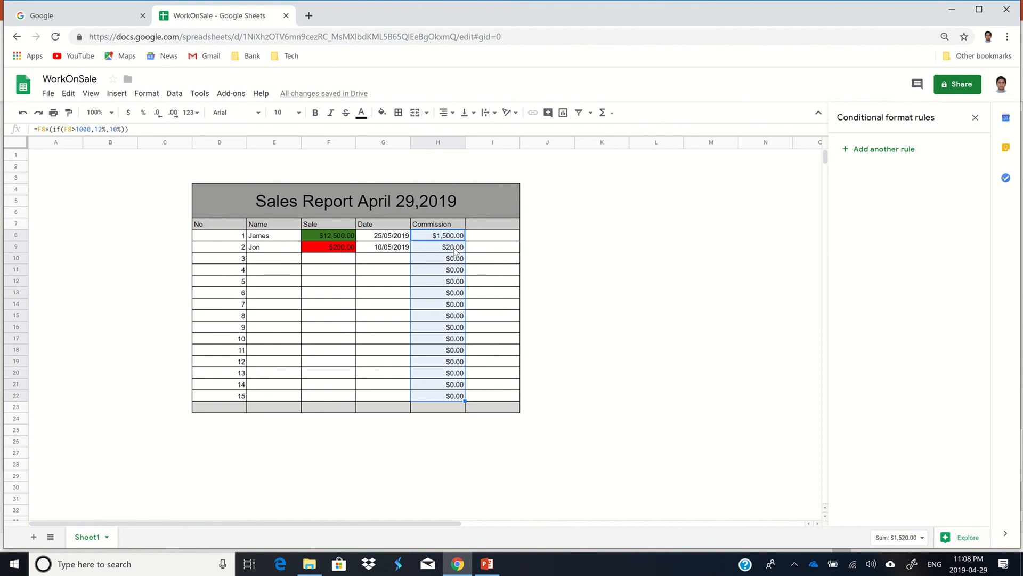
Step: Enter the third salesperson's name in E10 and a sale of 2000 in F10
click(274, 261)
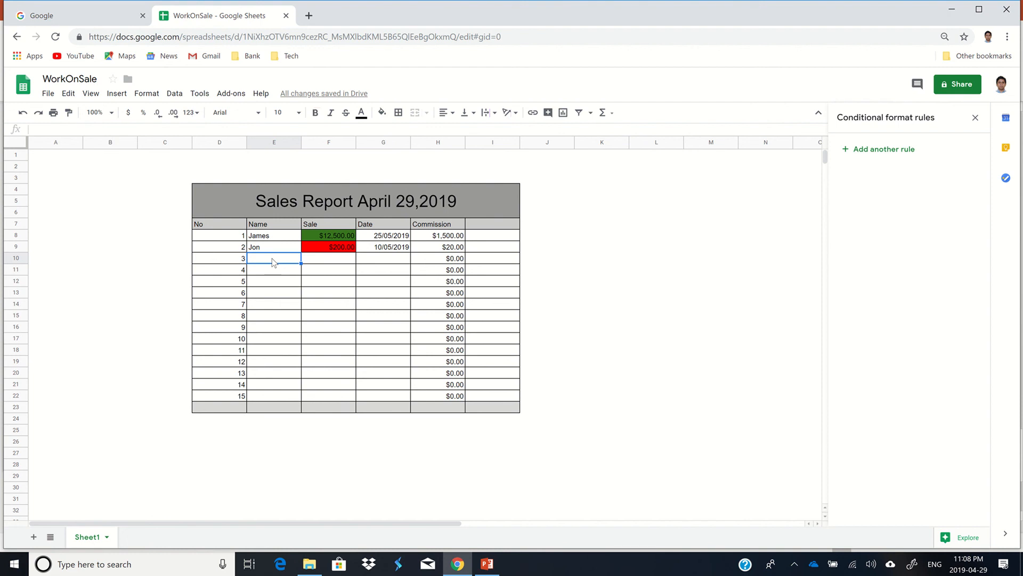
text(Rakib)
click(335, 262)
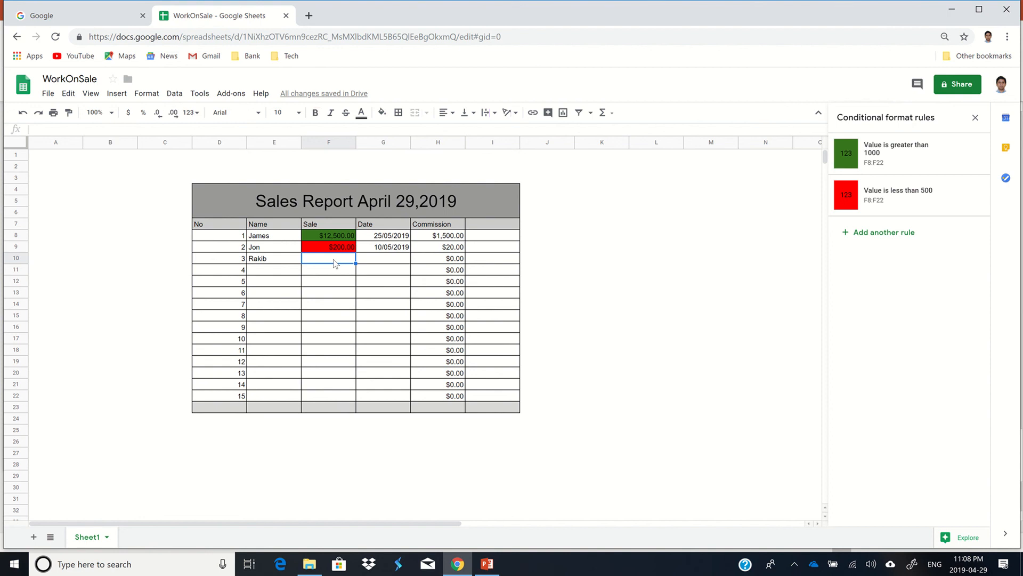
text(2000)
key(Return)
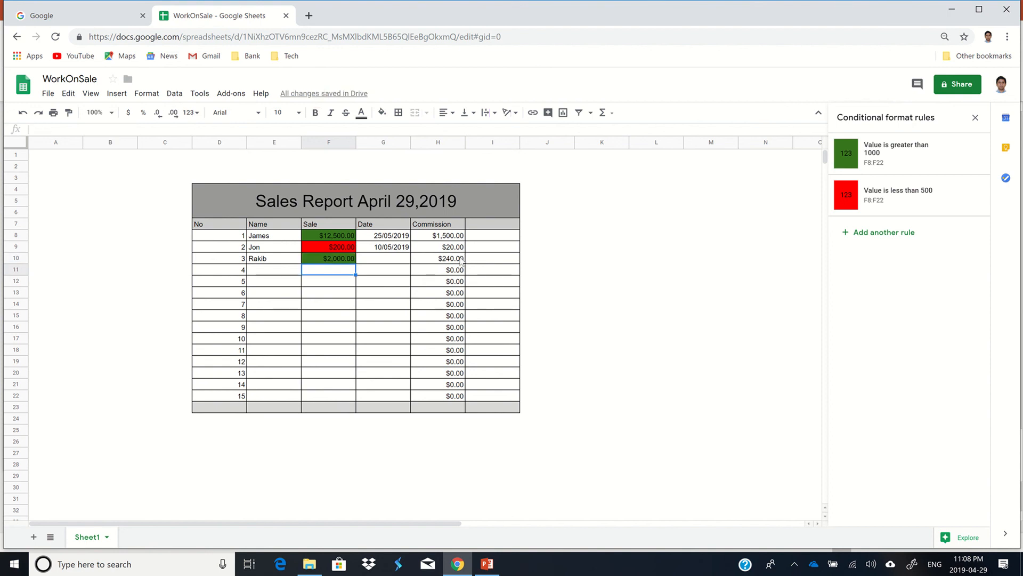
Step: Enter the label "Total" in E23 of the report's grey footer row
click(457, 239)
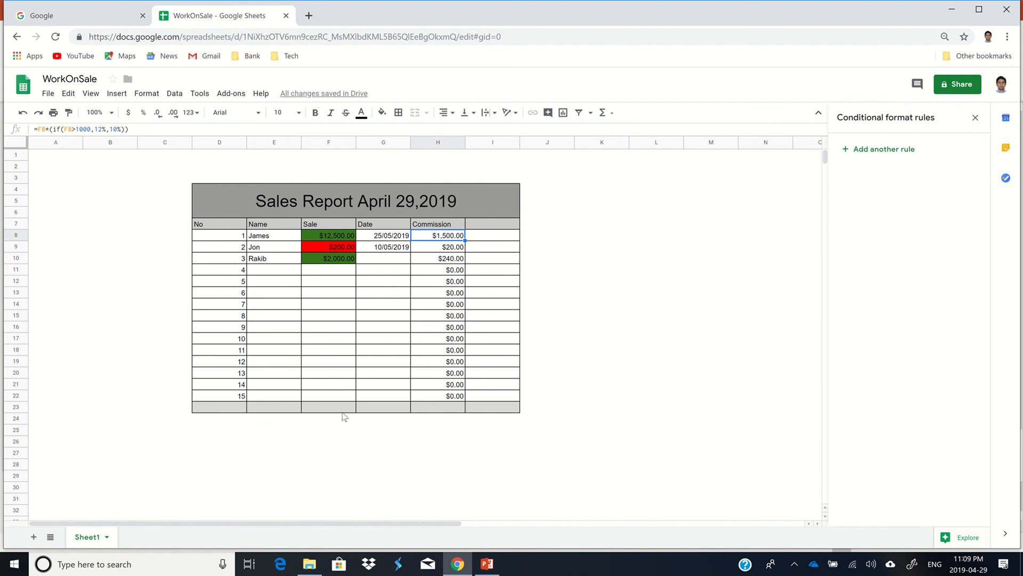
click(285, 411)
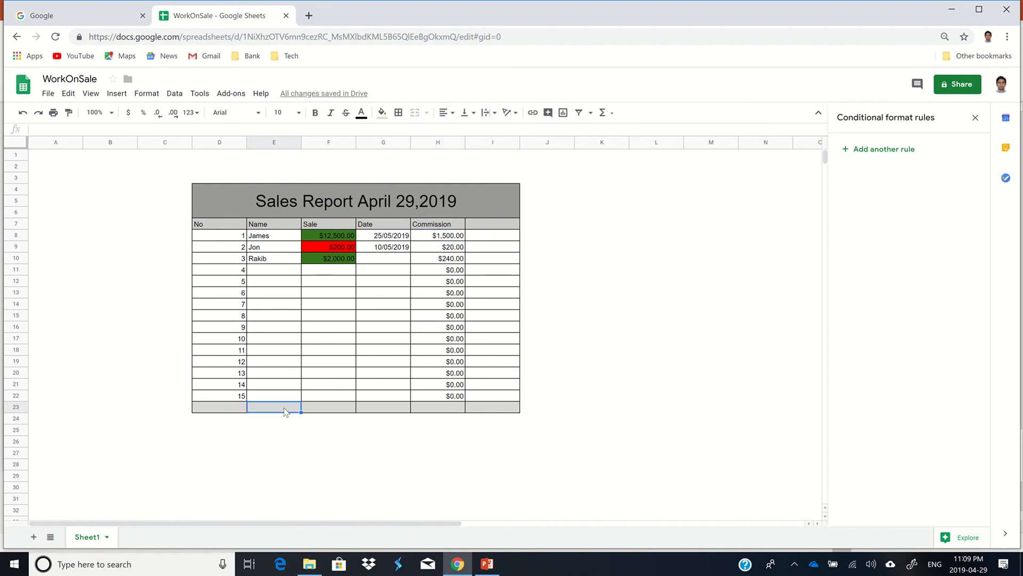
text(Total)
Step: Total the Sale column in F23 of the Total row with a SUM formula over F8:F22
click(342, 411)
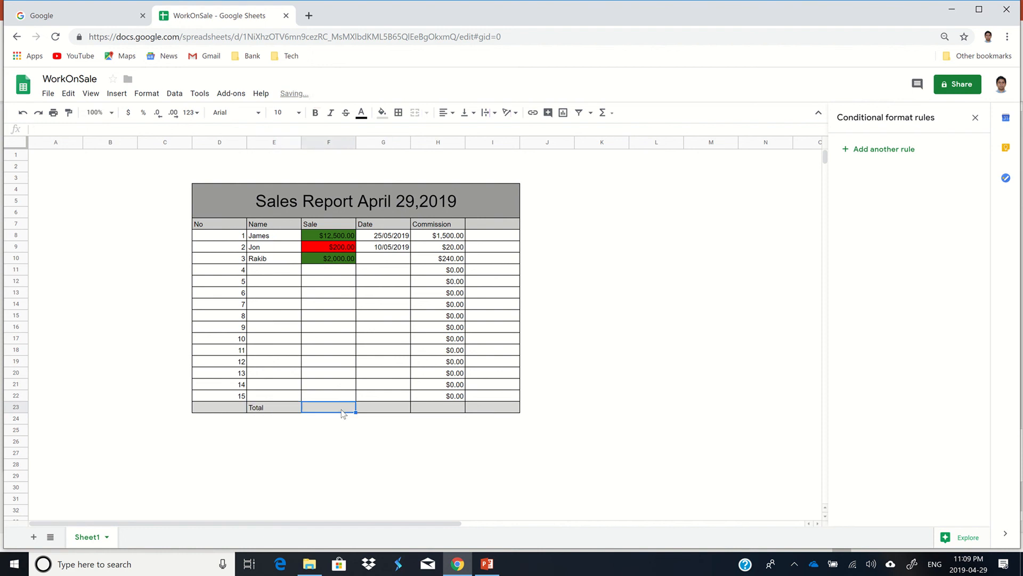
click(603, 114)
click(612, 132)
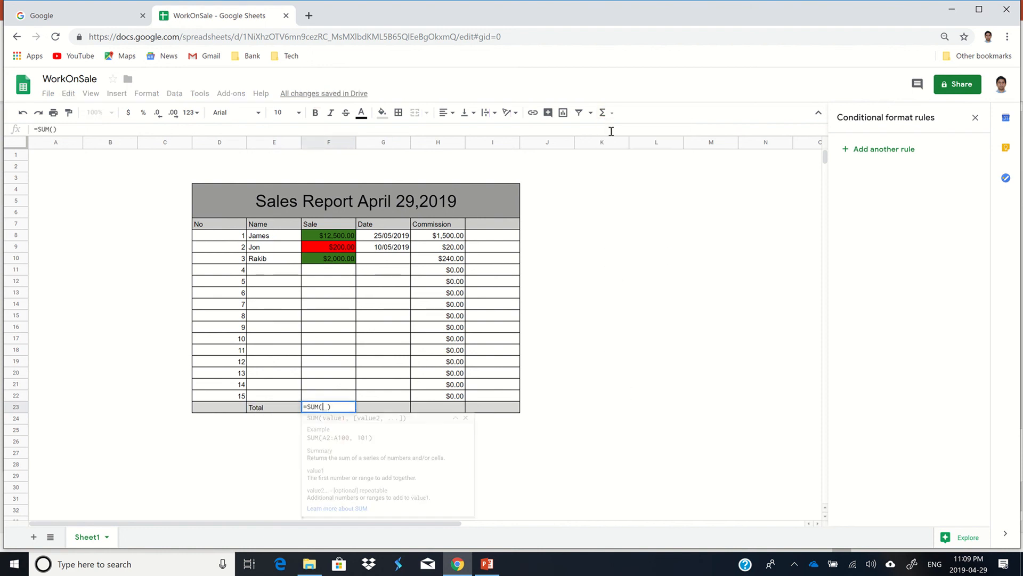
drag(325, 241, 326, 398)
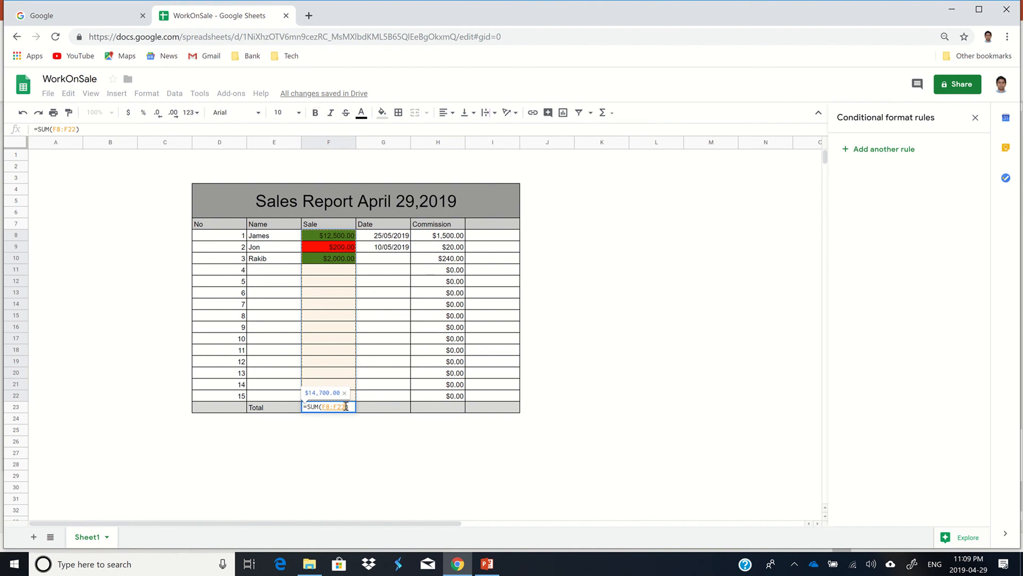
key(Return)
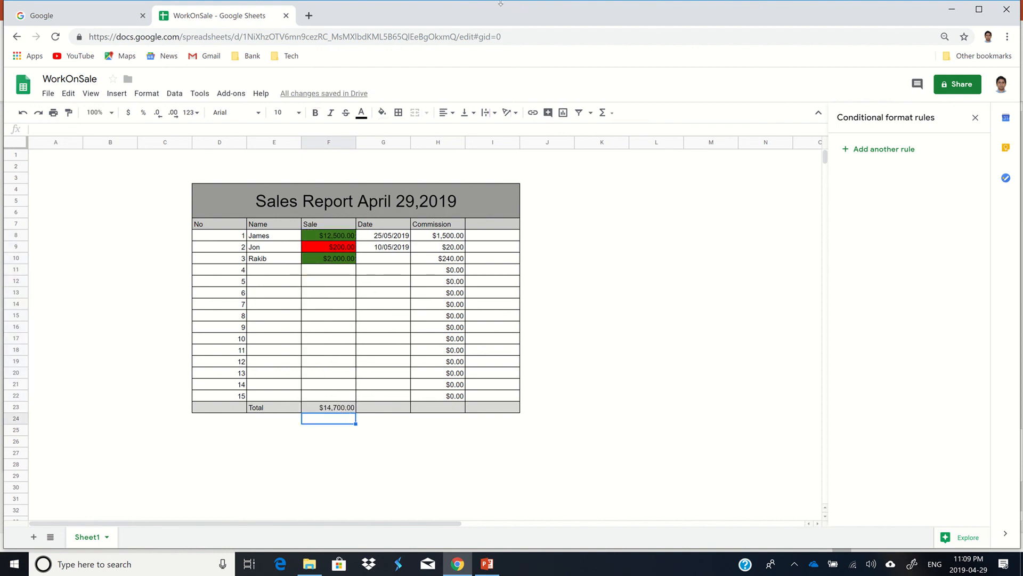
click(439, 16)
click(487, 563)
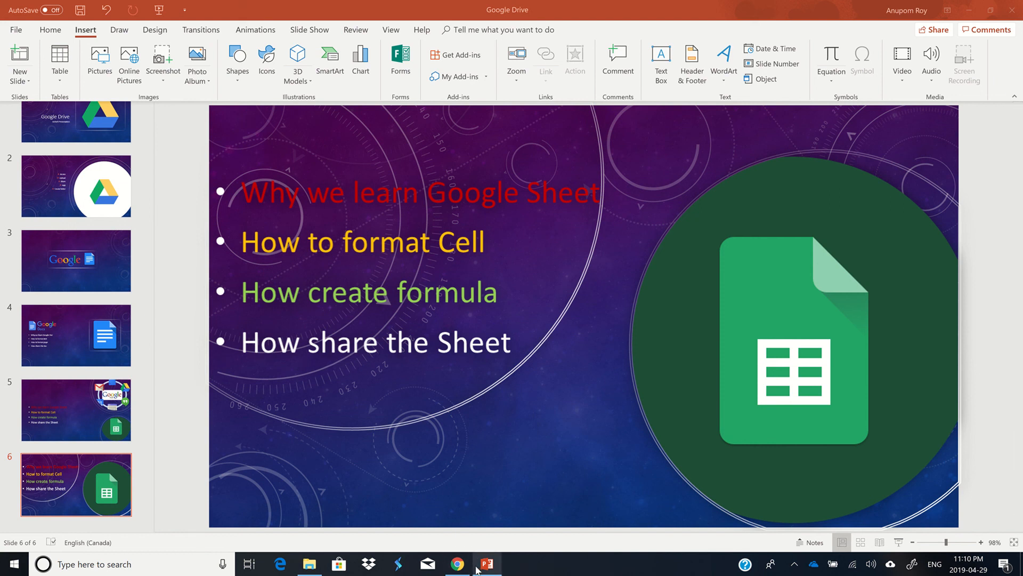
click(458, 564)
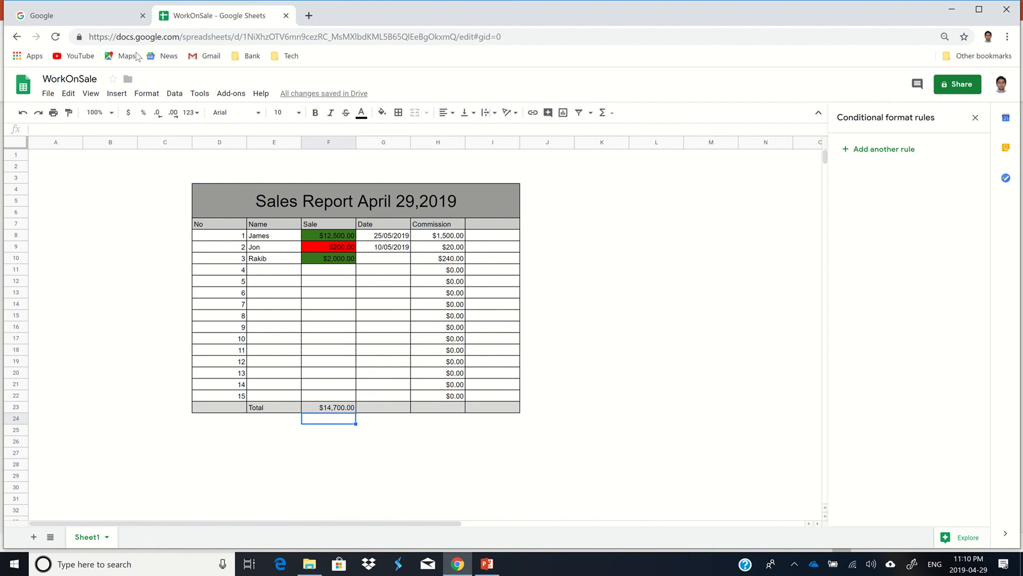
Step: Close the conditional format rules and examine the access permission options for sharing the spreadsheet with others, leaving the sharing settings without adding anyone
click(976, 117)
click(959, 86)
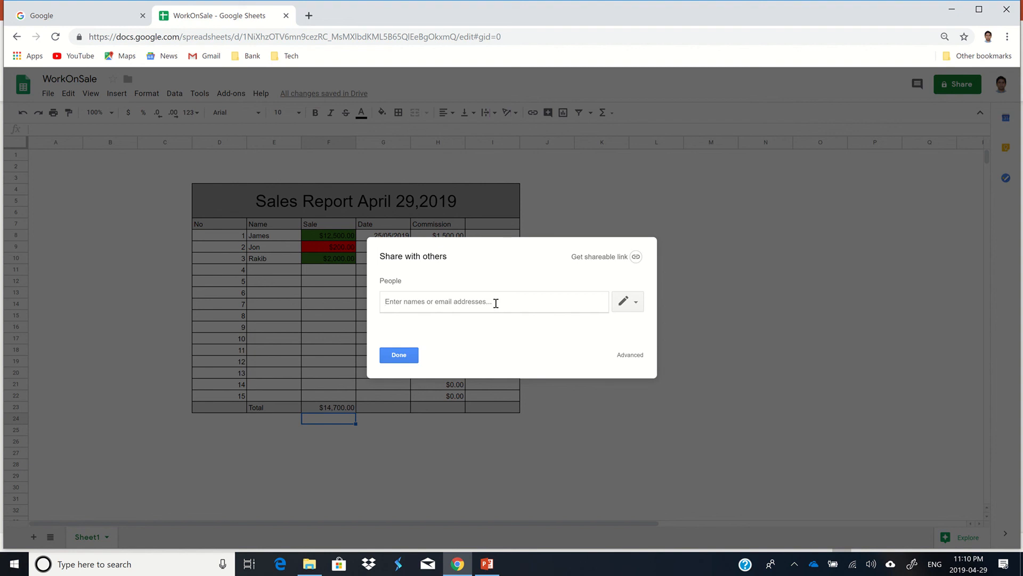
click(637, 303)
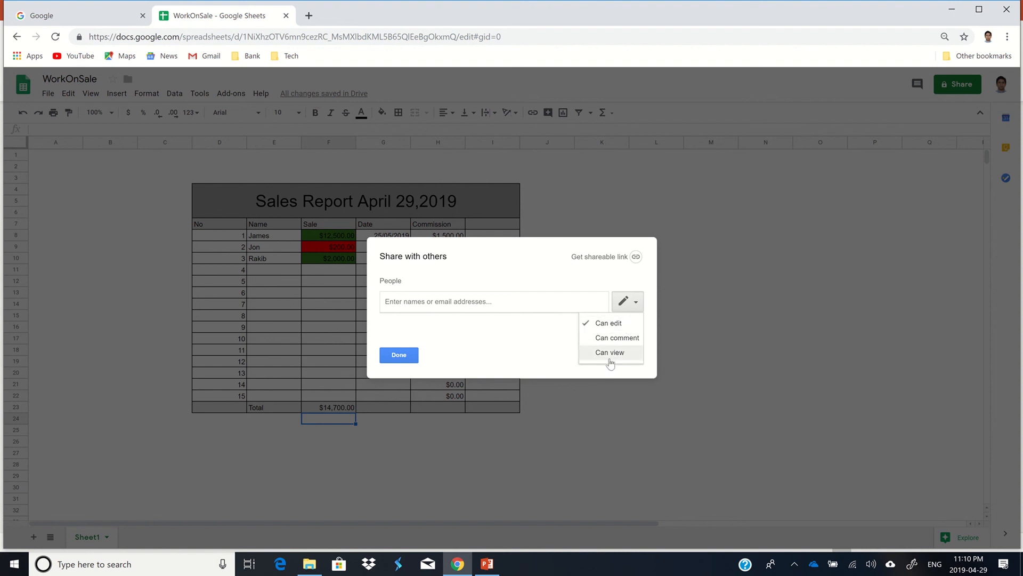
click(407, 361)
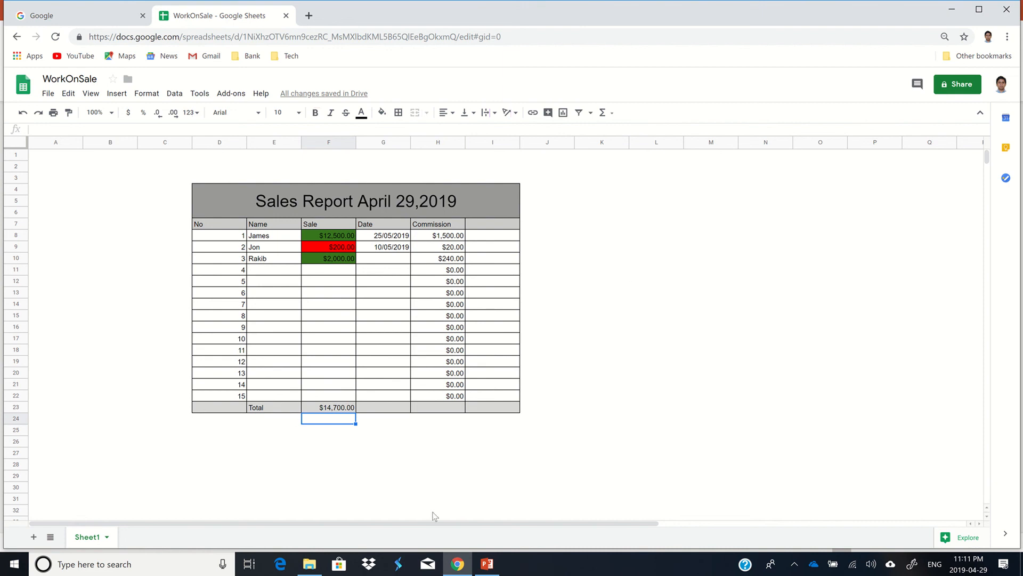
mouse_move(509, 5)
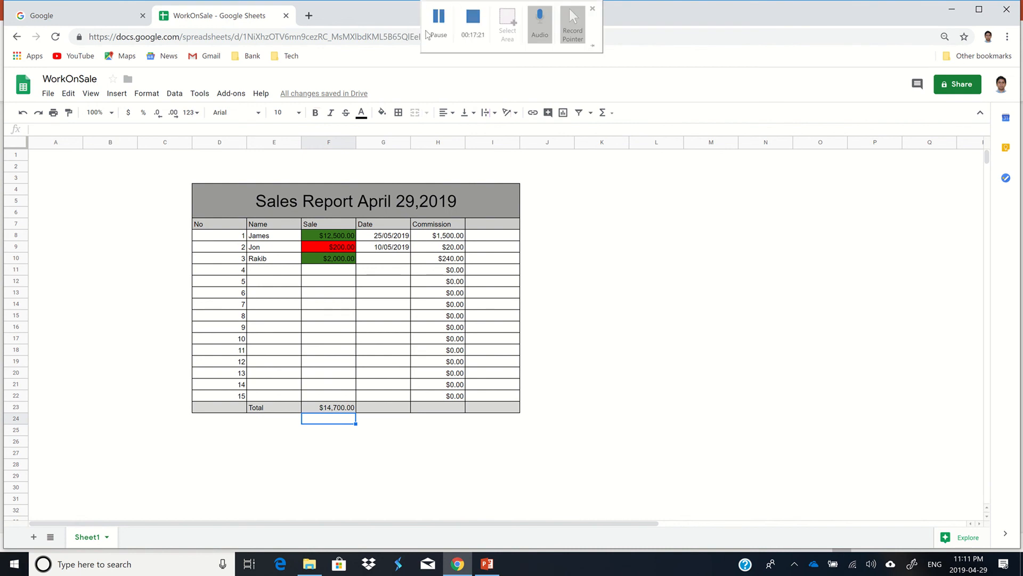